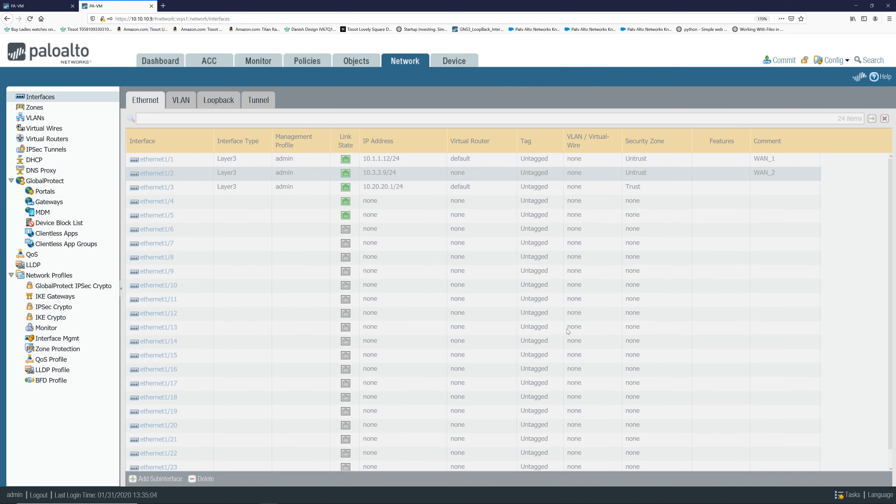
# Open interface ethernet1/4 and set its interface type to Layer3.
pyautogui.click(181, 189)
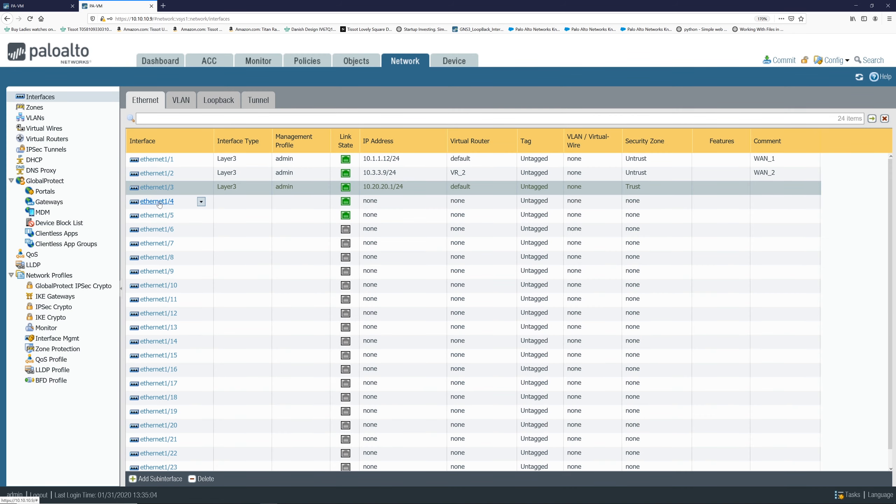
pyautogui.click(159, 204)
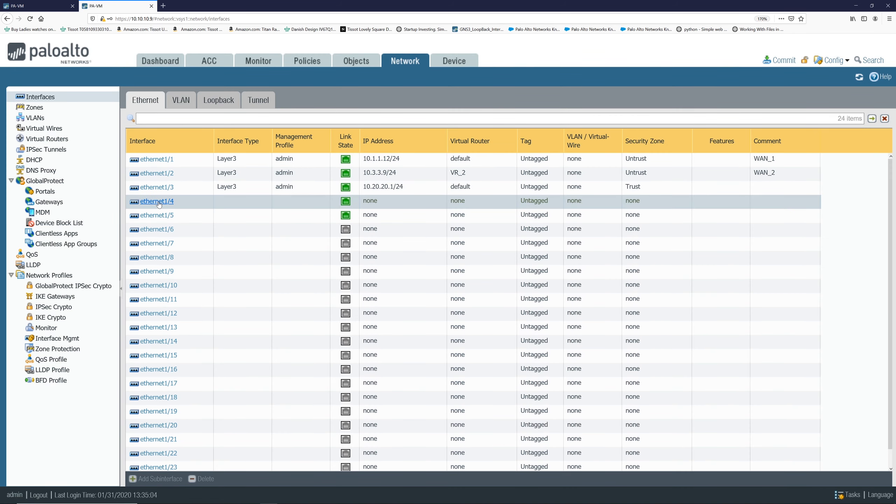
pyautogui.click(158, 203)
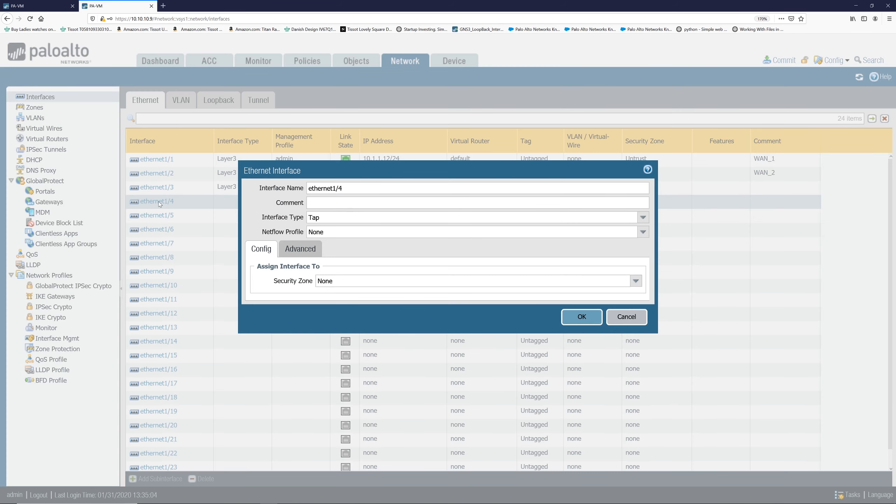
pyautogui.click(643, 217)
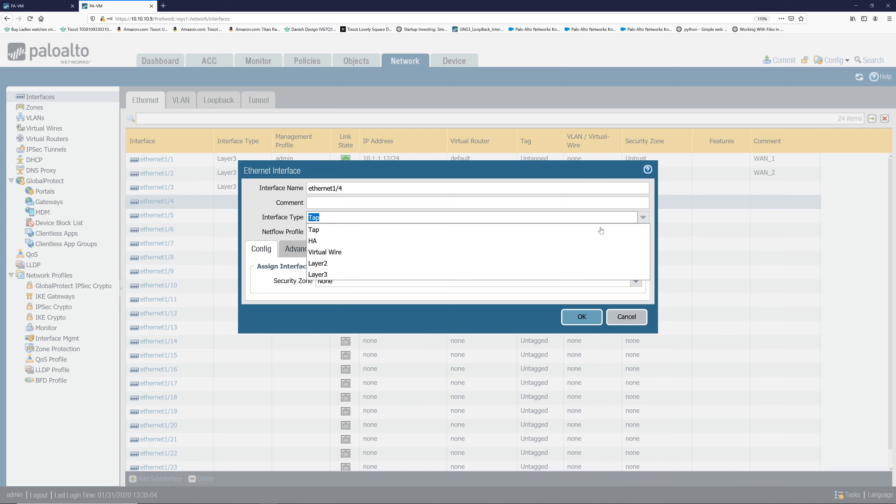
pyautogui.click(427, 275)
# Assign ethernet1/4 to virtual router default and security zone ospf.
pyautogui.click(636, 285)
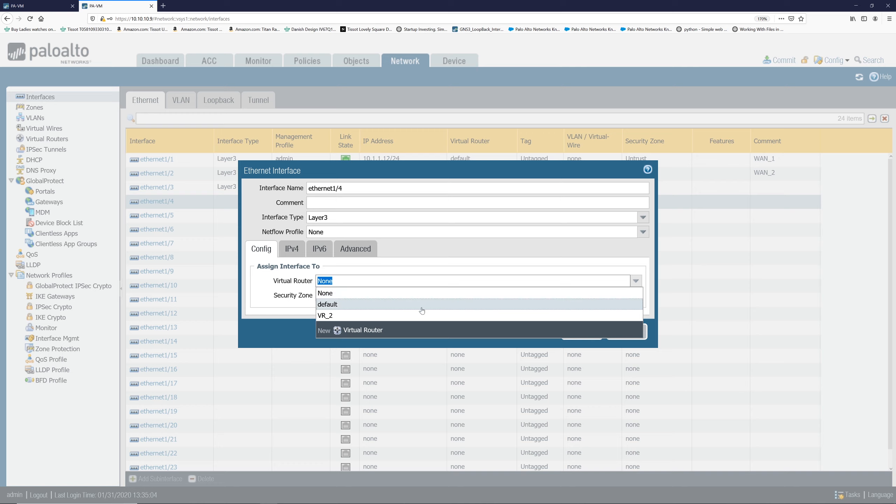
pyautogui.click(403, 305)
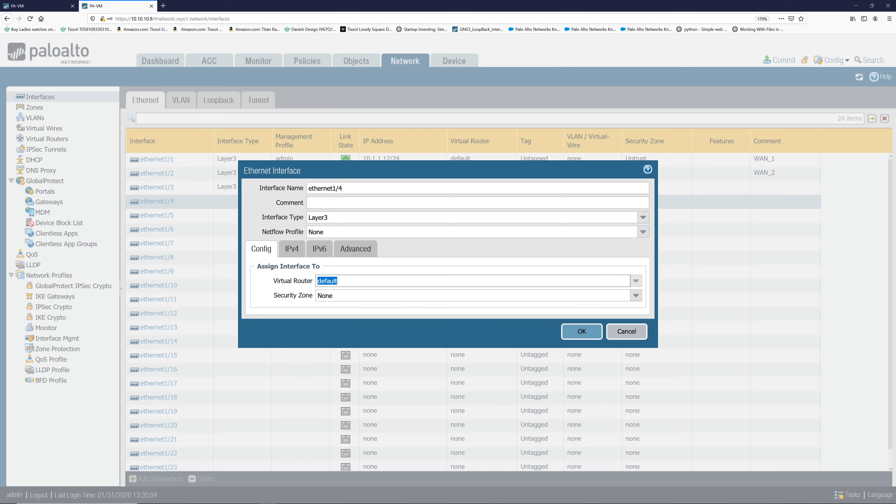
pyautogui.click(636, 296)
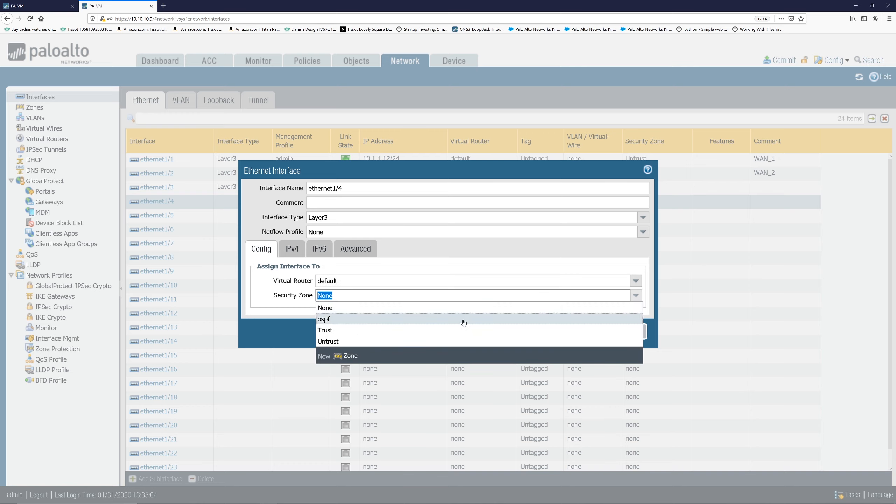
pyautogui.click(462, 321)
# Add the static IPv4 address 20.20.20.2/24 to ethernet1/4.
pyautogui.click(292, 248)
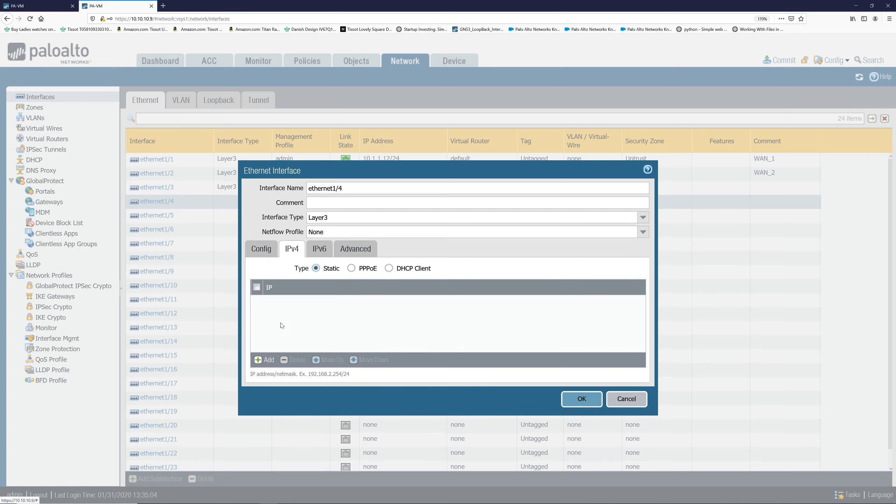
pyautogui.click(265, 360)
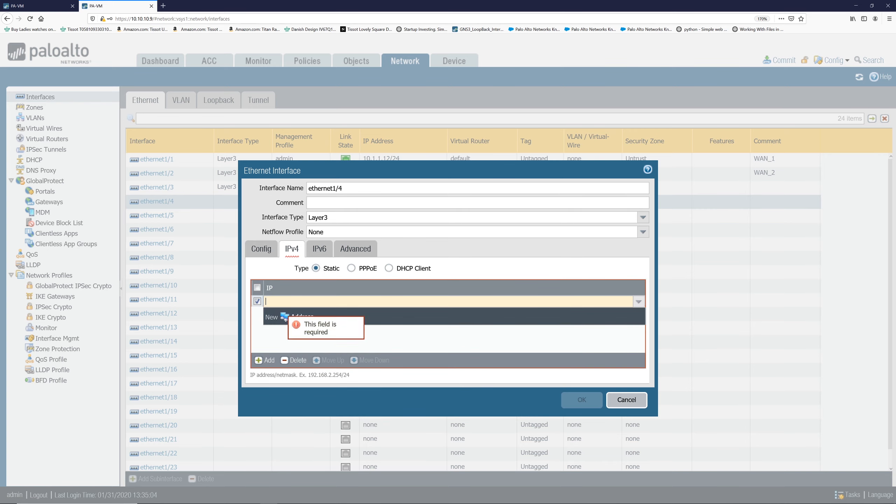
pyautogui.write('20.20.20')
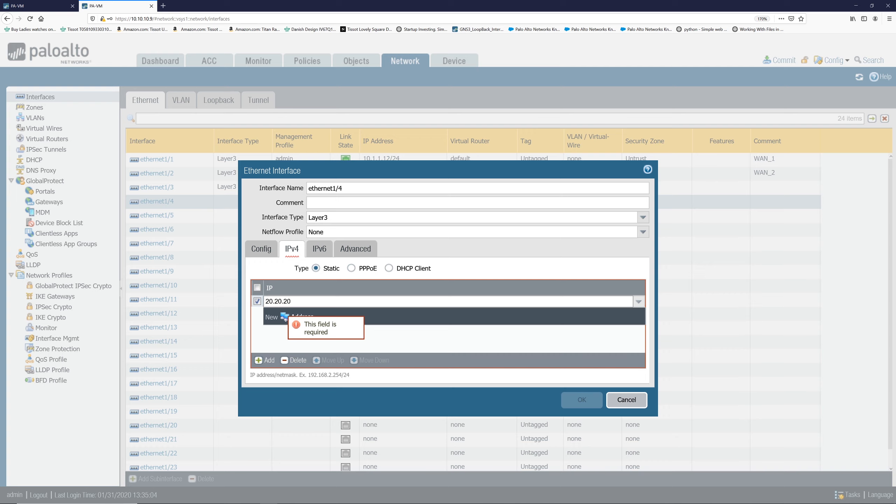
pyautogui.write('.2/24')
pyautogui.click(325, 338)
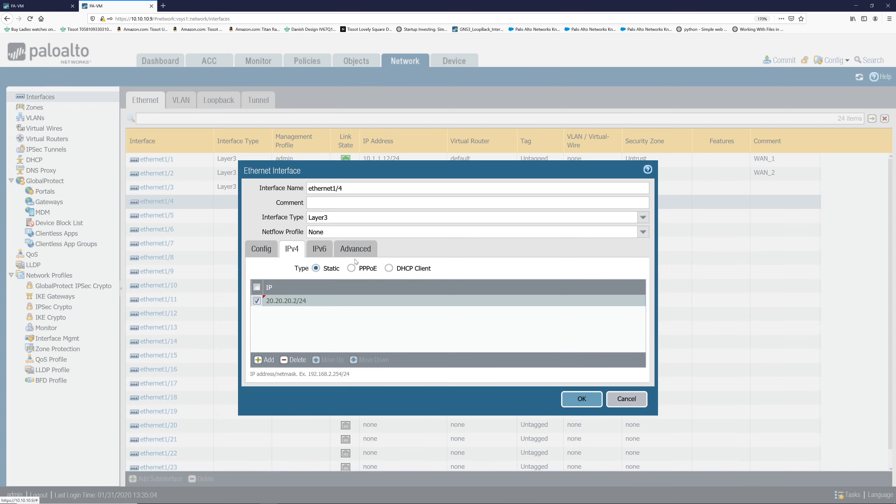
# Set ethernet1/4's link state to up and management profile to admin, then save the interface.
pyautogui.click(356, 248)
pyautogui.click(633, 282)
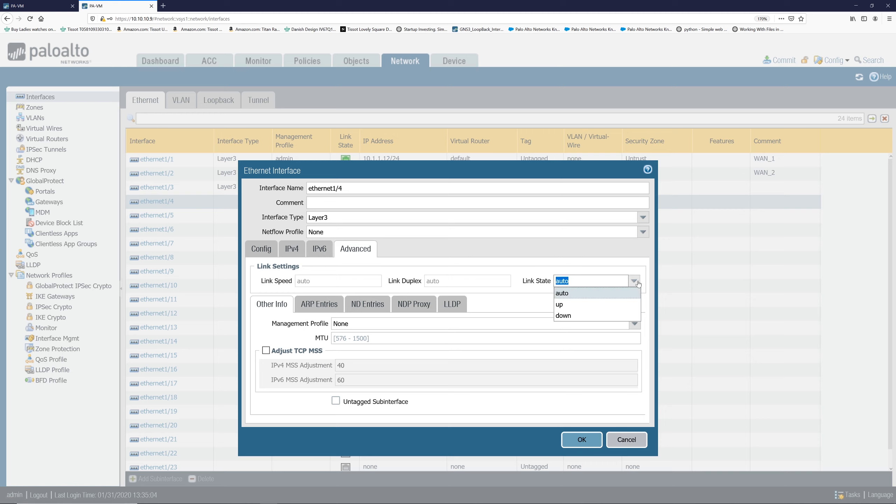
pyautogui.click(601, 304)
pyautogui.click(633, 329)
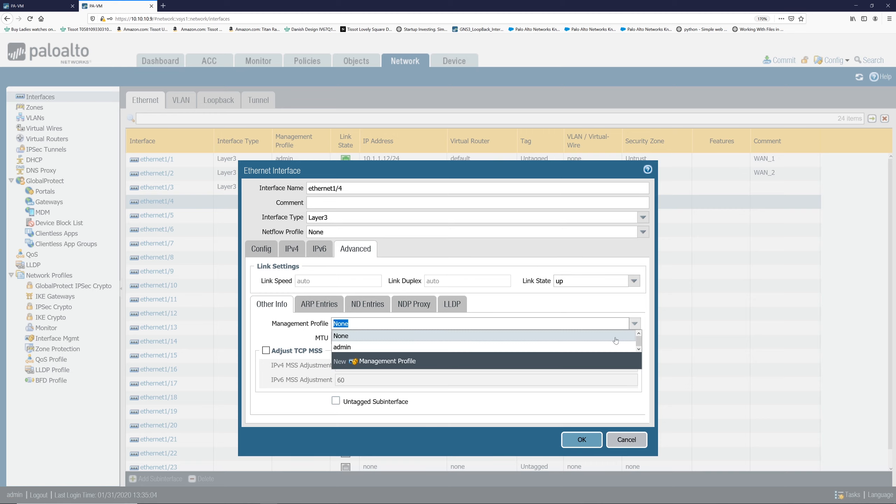
pyautogui.click(612, 347)
pyautogui.click(580, 440)
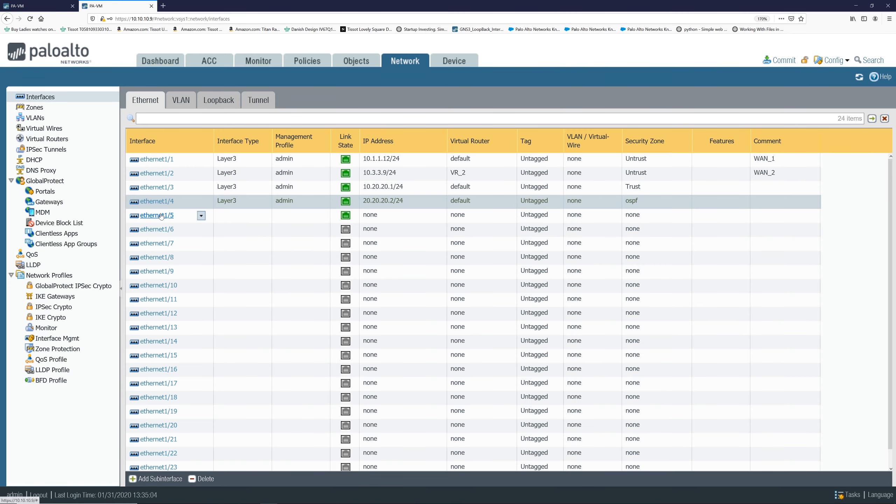
# Open interface ethernet1/5 and set its interface type to Layer3.
pyautogui.click(161, 216)
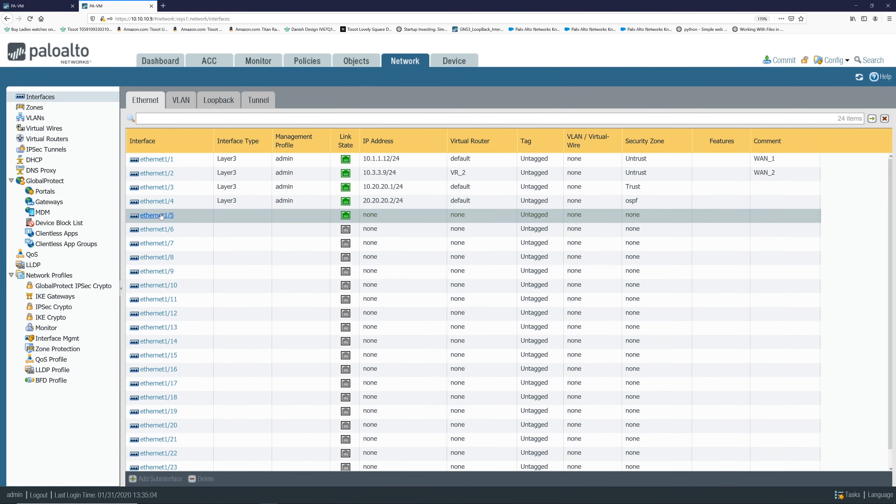
pyautogui.click(161, 216)
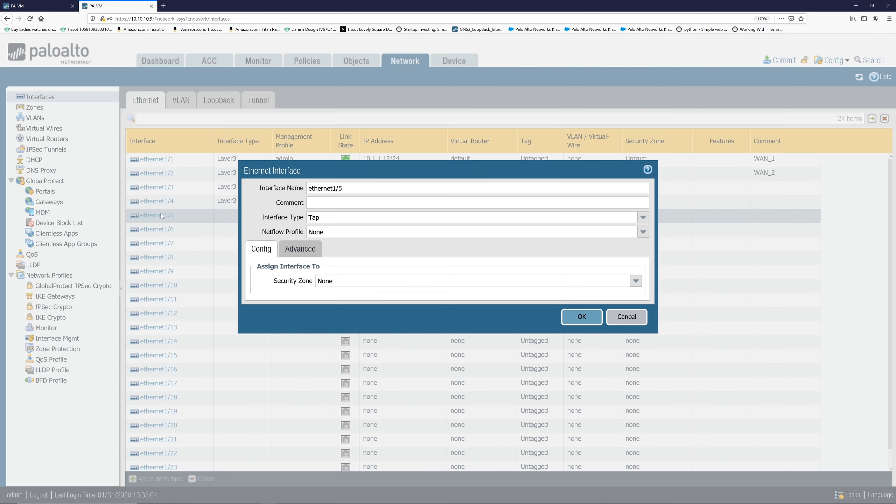
pyautogui.click(642, 217)
pyautogui.click(396, 277)
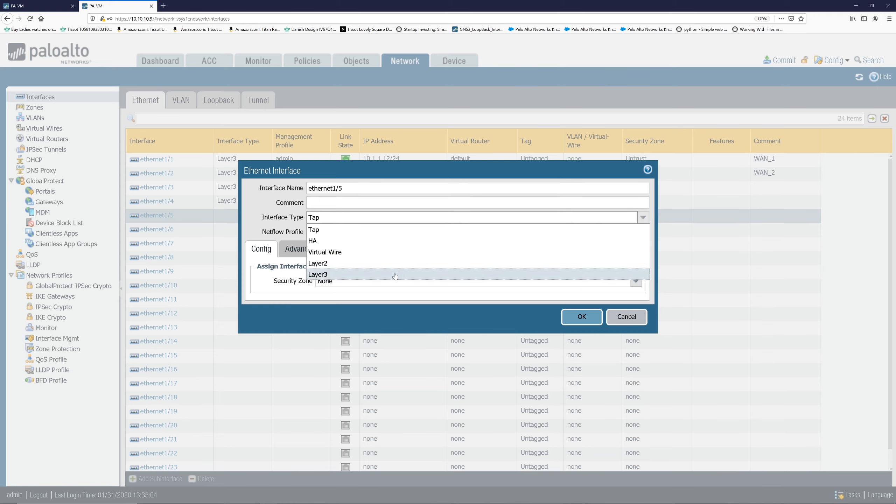
# Assign ethernet1/5 to virtual router VR_2 and security zone ospf.
pyautogui.click(635, 280)
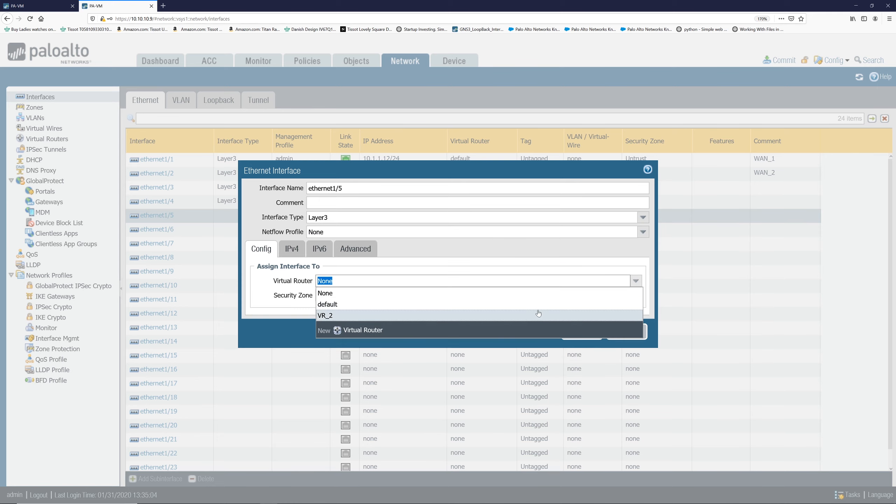
pyautogui.click(536, 314)
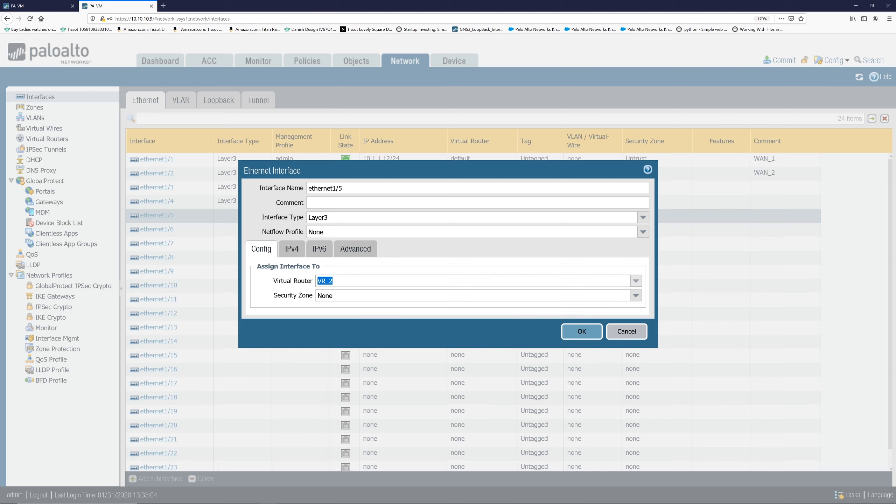
pyautogui.click(633, 296)
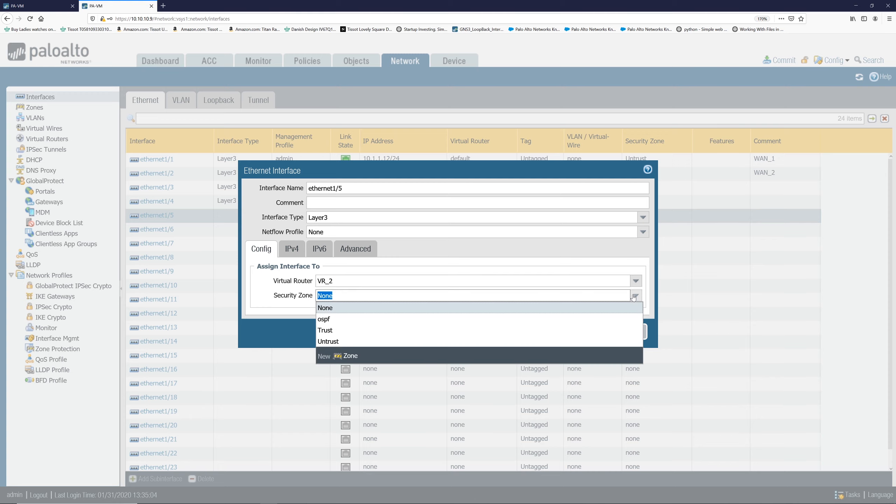
pyautogui.click(485, 318)
# Add the static IPv4 address 20.20.20.3/24 to ethernet1/5.
pyautogui.click(292, 248)
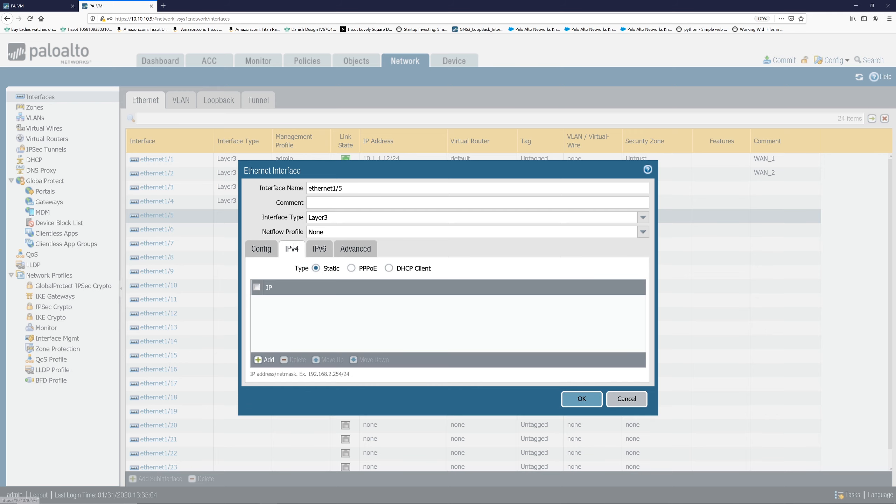
pyautogui.click(262, 360)
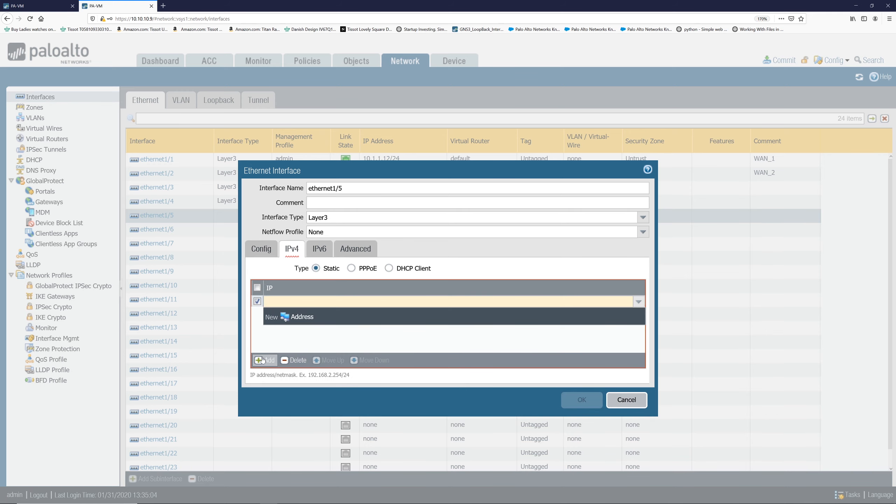
pyautogui.write('20.20.20.3/24')
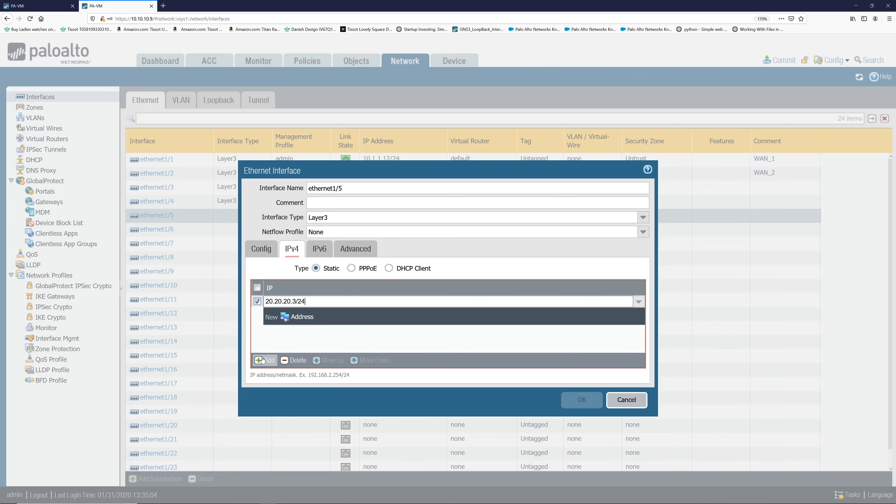
pyautogui.click(295, 339)
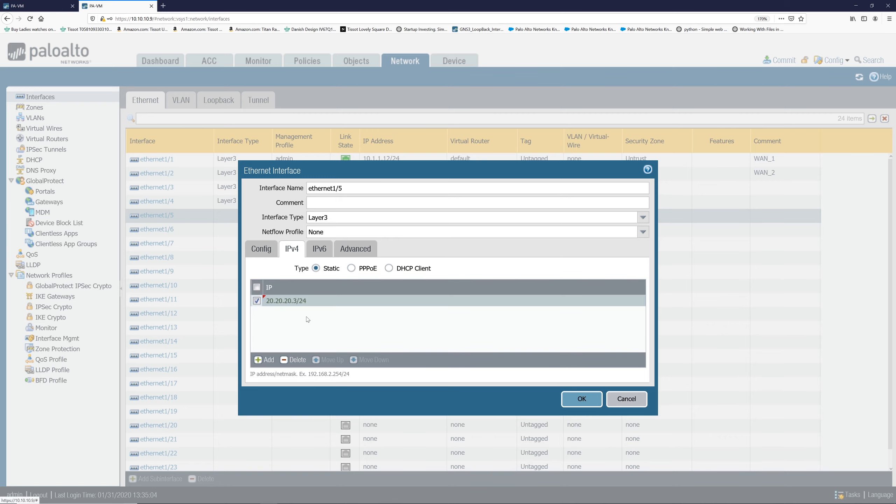
# Set ethernet1/5's link state to up and management profile to admin, then save the interface.
pyautogui.click(345, 253)
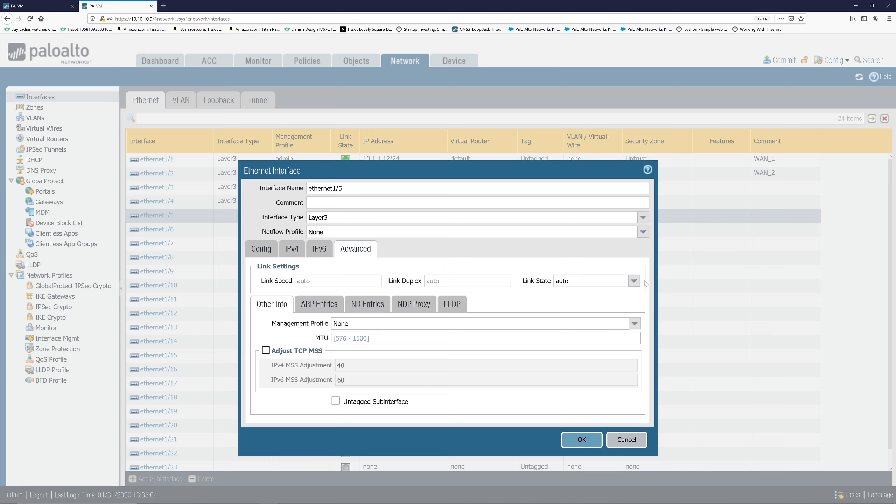
pyautogui.click(634, 281)
pyautogui.click(611, 303)
pyautogui.click(635, 324)
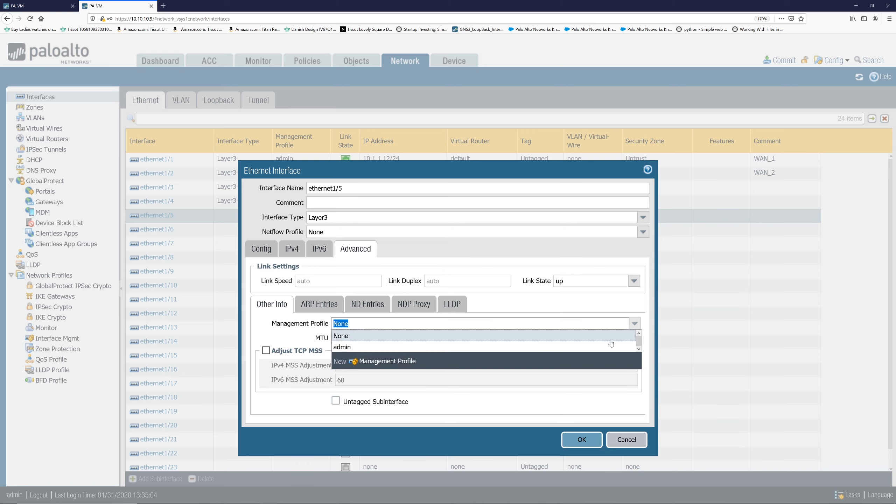
pyautogui.click(611, 346)
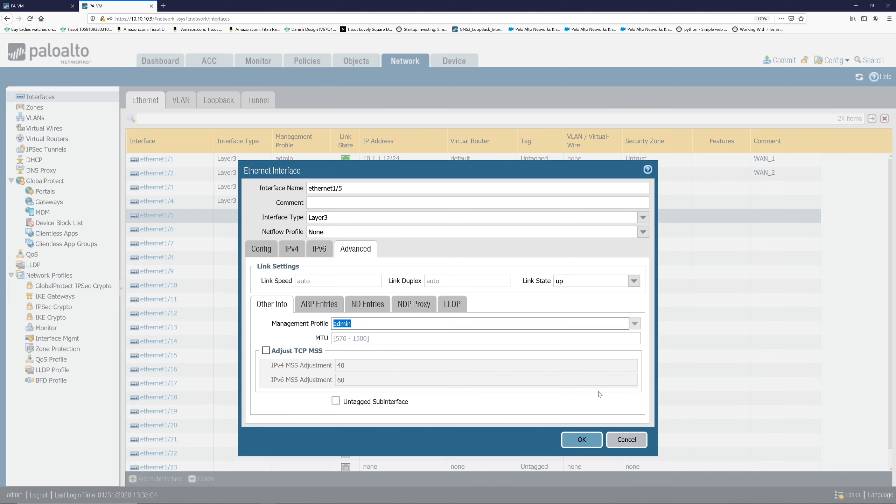
pyautogui.click(581, 439)
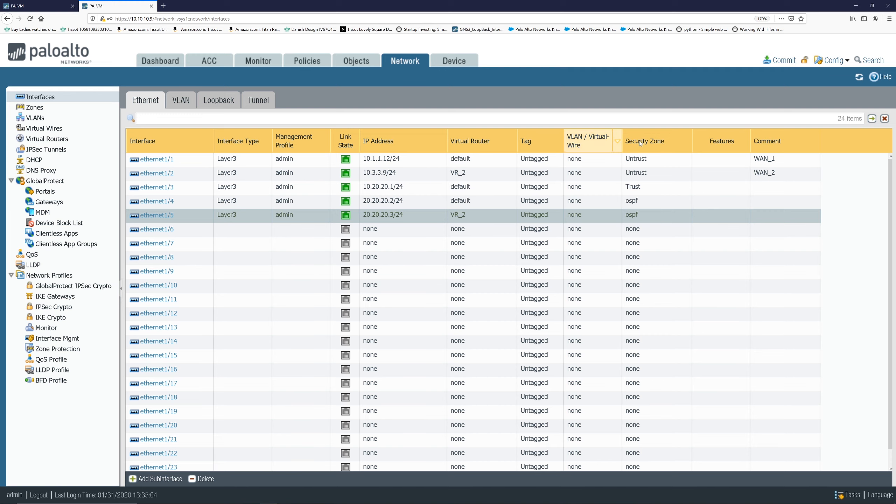
# Commit all configuration changes to the firewall.
pyautogui.click(780, 60)
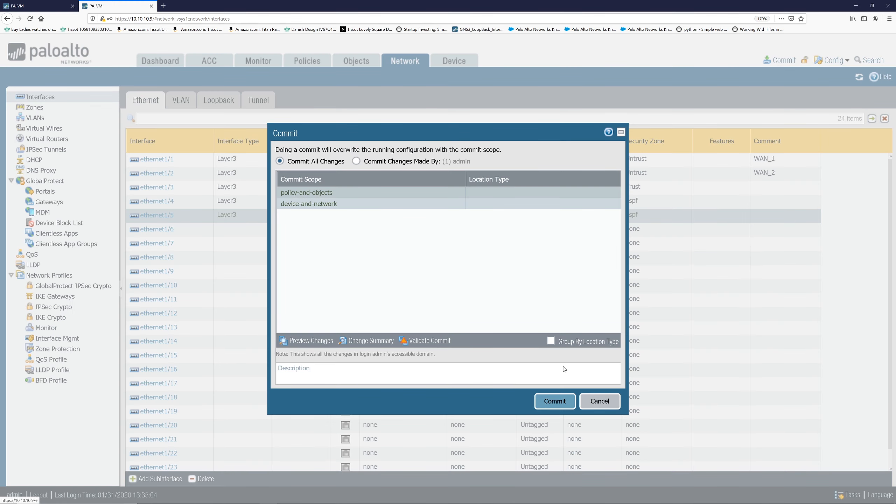
pyautogui.click(553, 400)
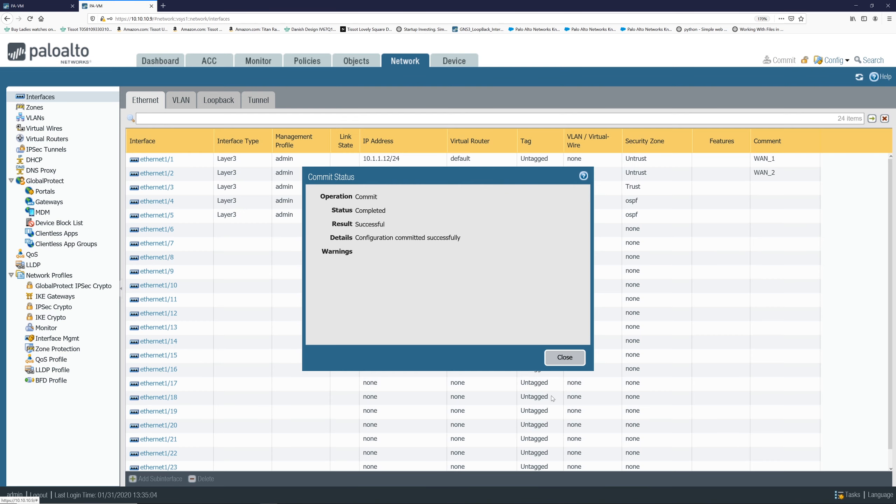
pyautogui.click(564, 358)
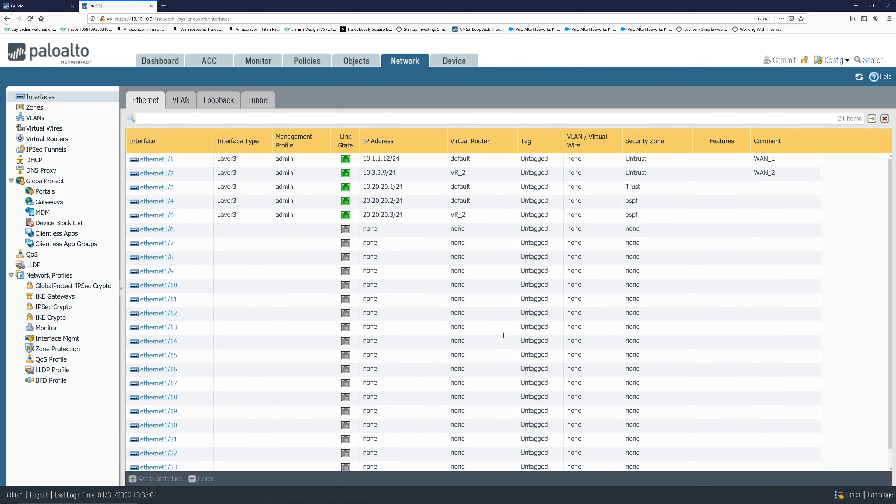
# Add ethernet1/4 as an OSPF interface in area 0.0.0.0 of the default virtual router and save it.
pyautogui.click(109, 139)
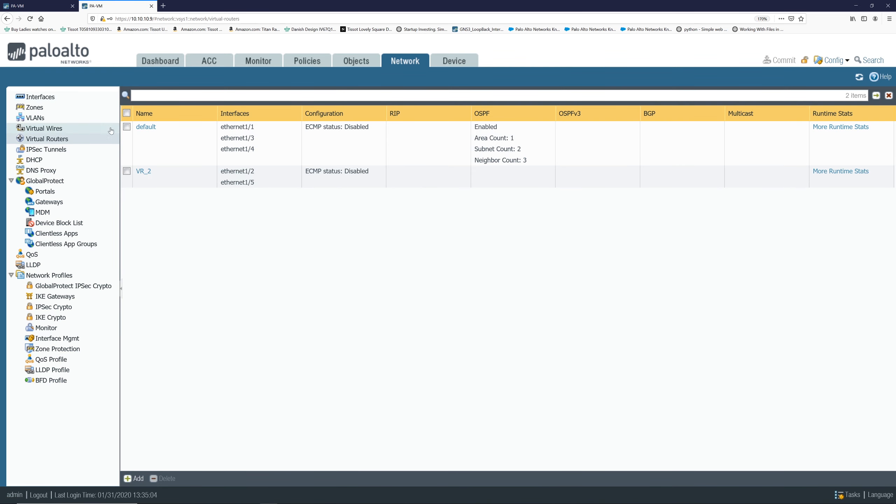
pyautogui.click(142, 126)
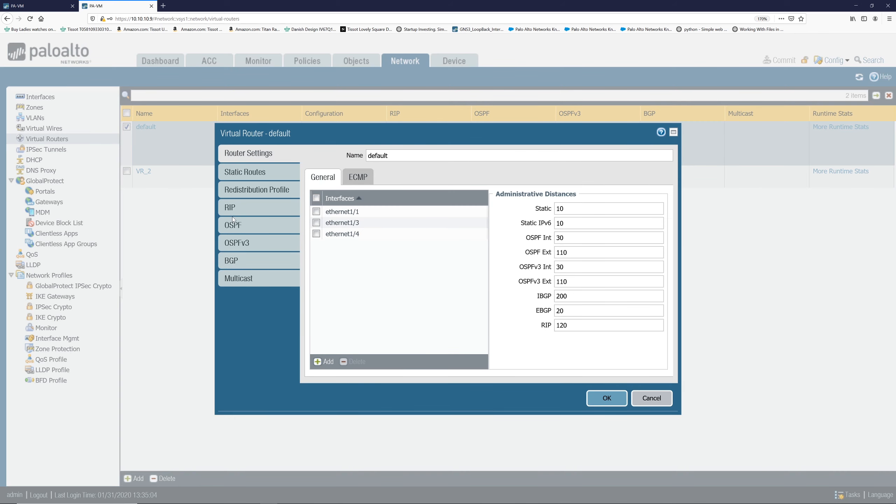
pyautogui.click(233, 222)
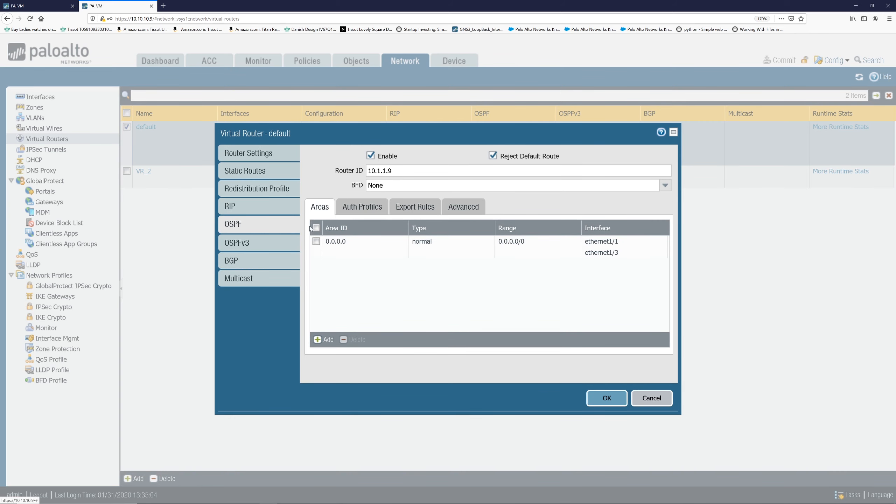
pyautogui.click(341, 243)
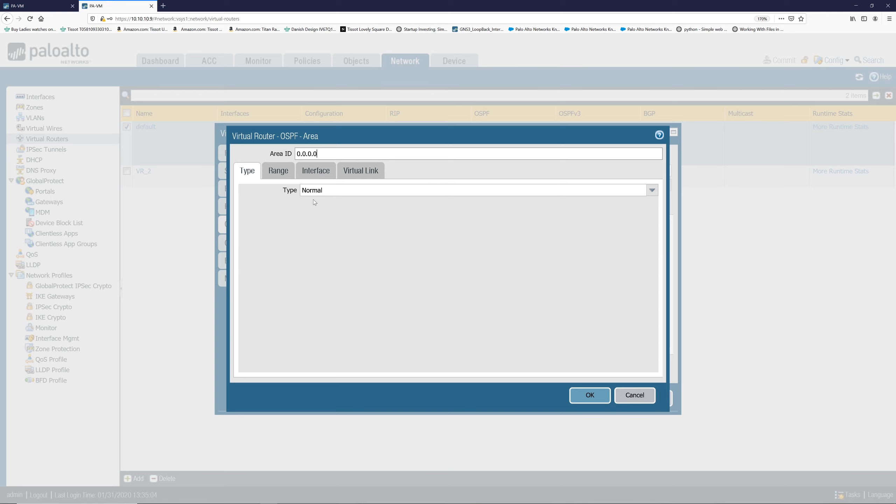
pyautogui.click(278, 170)
pyautogui.click(316, 171)
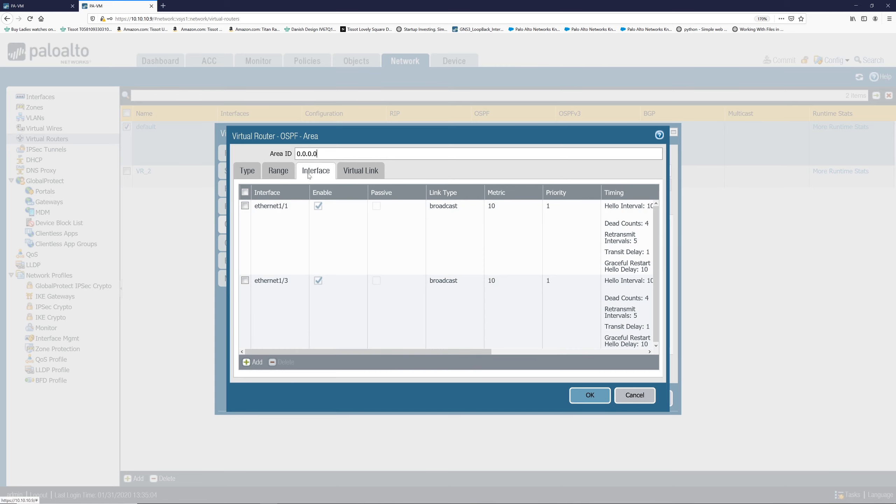
pyautogui.click(254, 363)
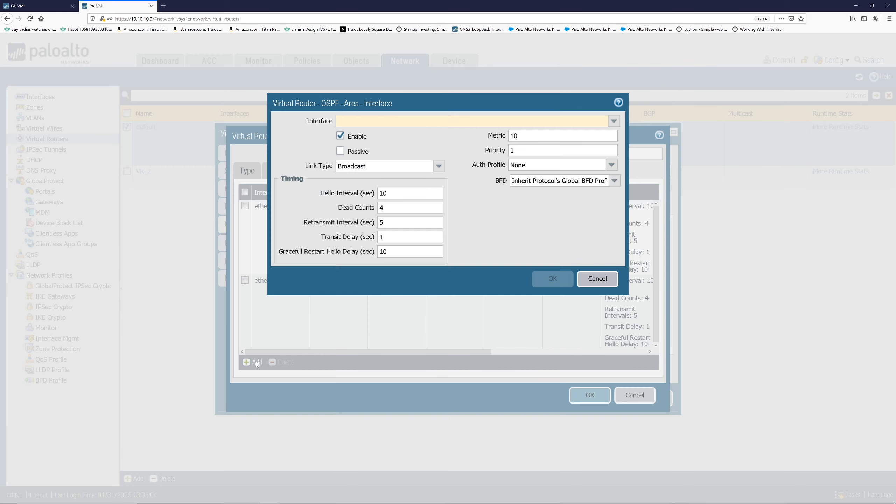
pyautogui.click(615, 121)
pyautogui.click(582, 155)
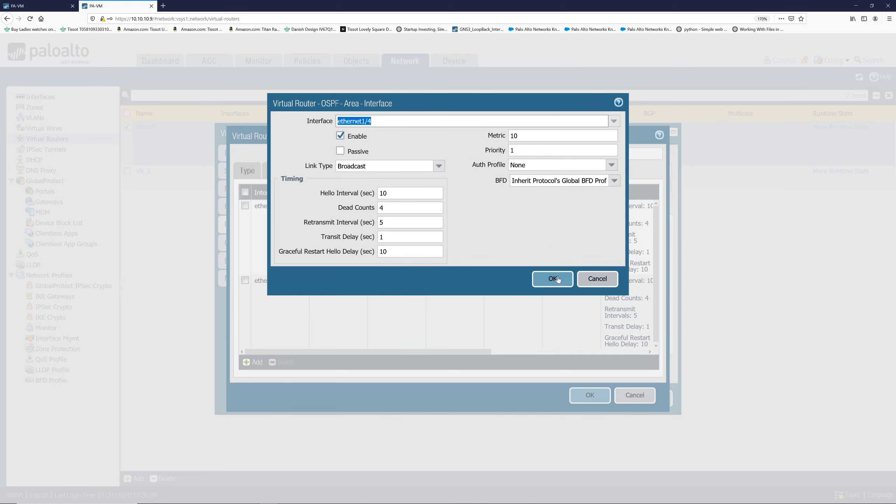
pyautogui.click(556, 279)
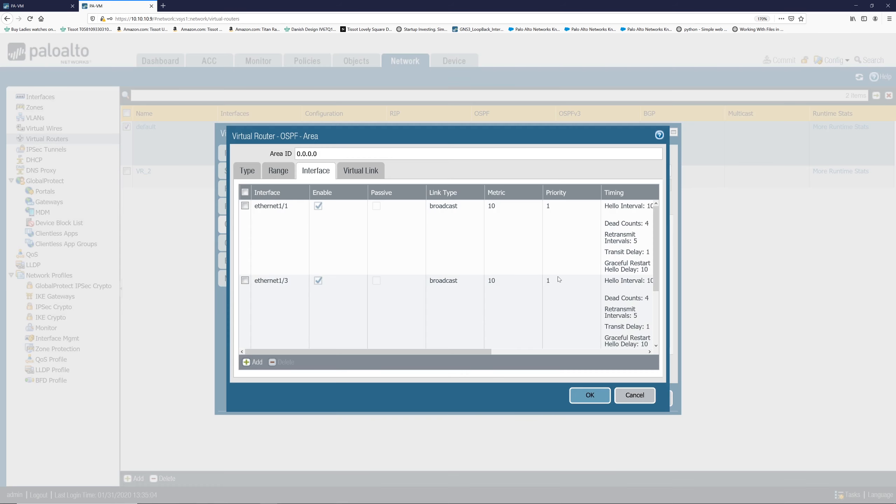
pyautogui.click(588, 396)
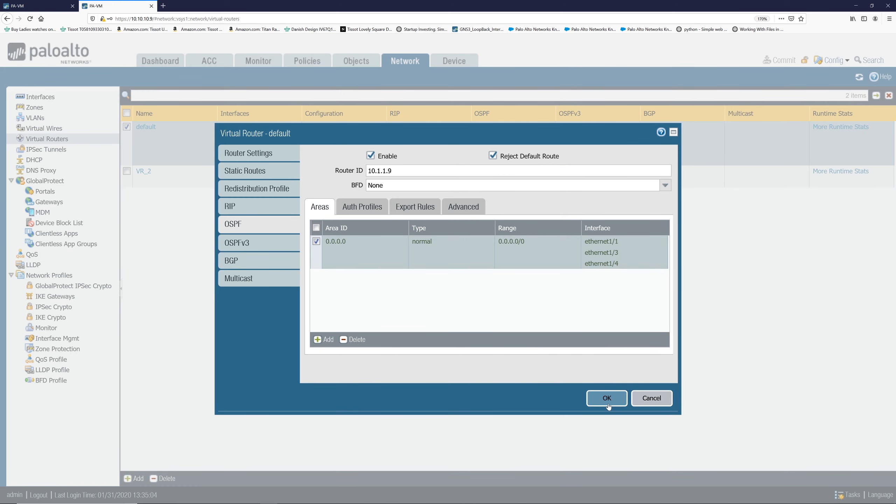
pyautogui.click(607, 398)
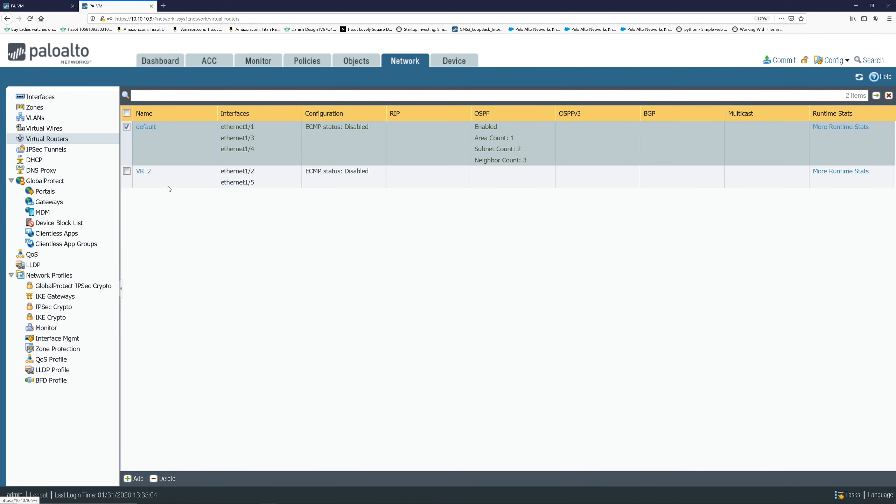
# Enable OSPF on virtual router VR_2 with router ID 10.1.3.9.
pyautogui.click(143, 170)
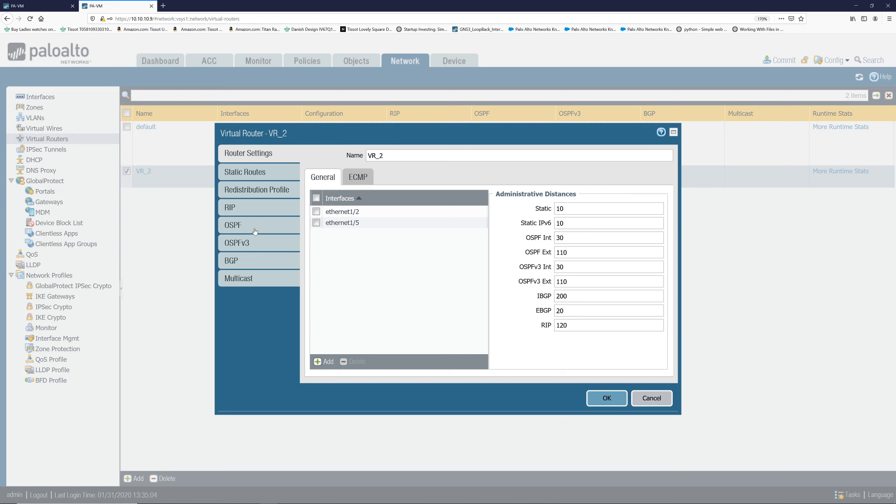
pyautogui.click(255, 230)
pyautogui.click(371, 154)
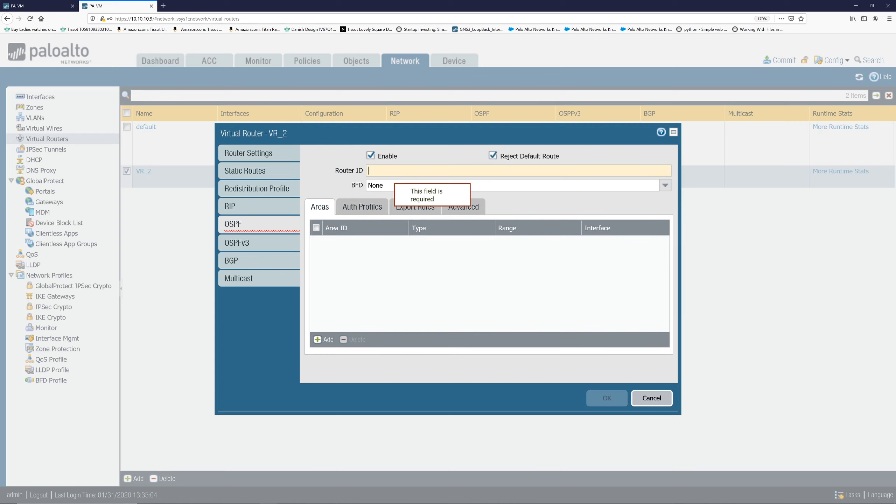
pyautogui.write('10')
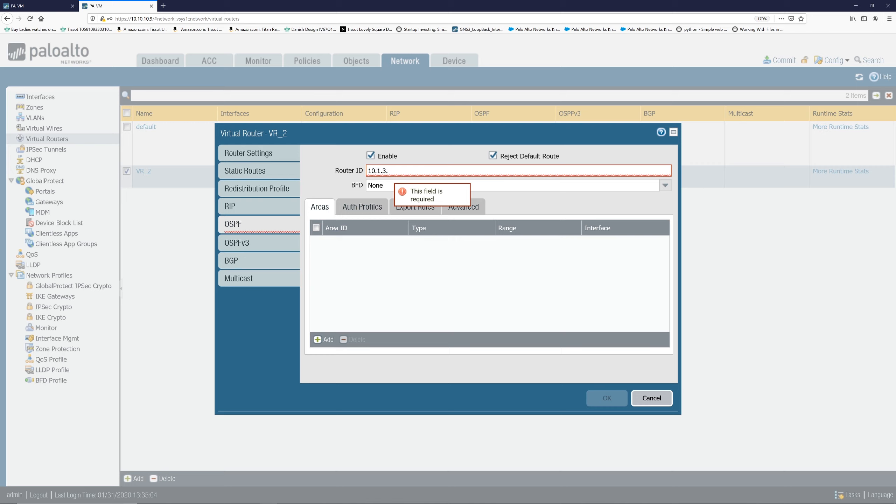
pyautogui.write('.1.3.3.9')
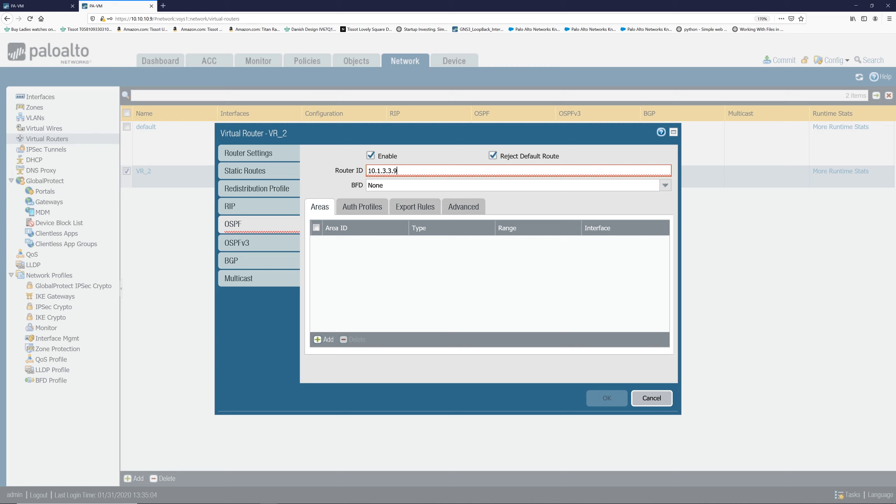
pyautogui.press('BackSpace')
pyautogui.press('BackSpace')
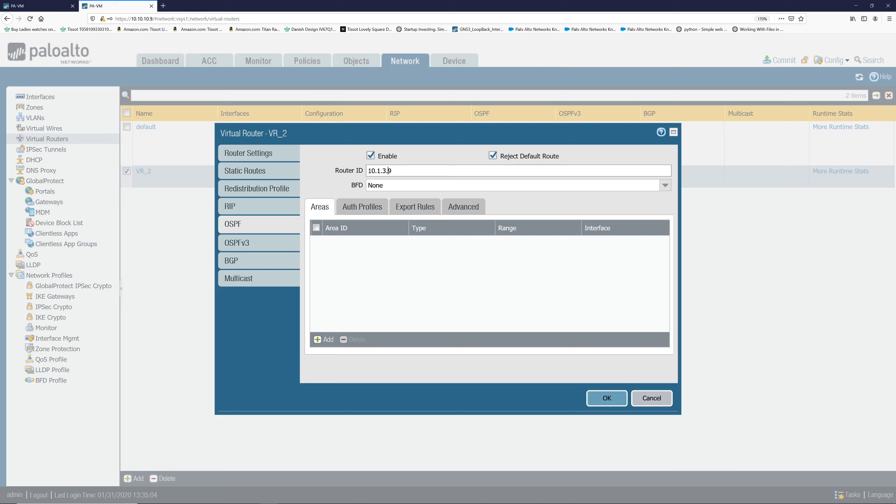
# Add OSPF area 0.0.0.0 to VR_2 with an advertised range of 0.0.0.0/0.
pyautogui.click(318, 340)
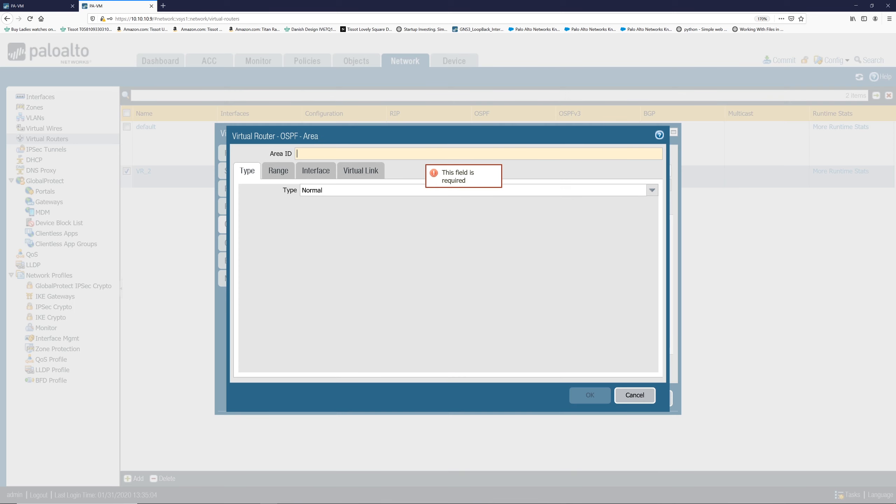
pyautogui.write('0.0.0.0')
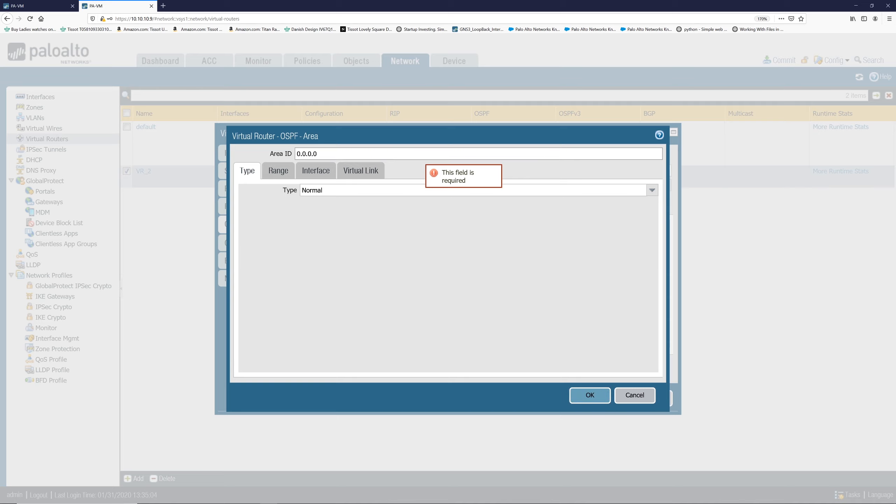
pyautogui.click(285, 173)
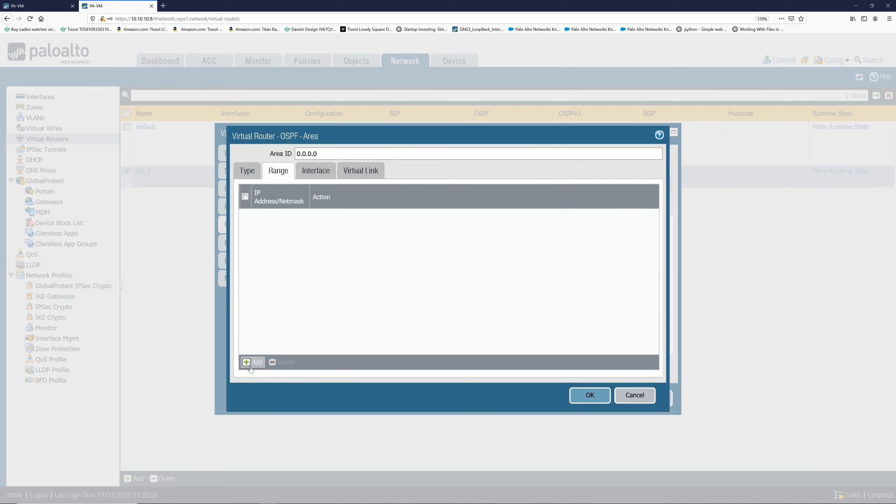
pyautogui.click(251, 365)
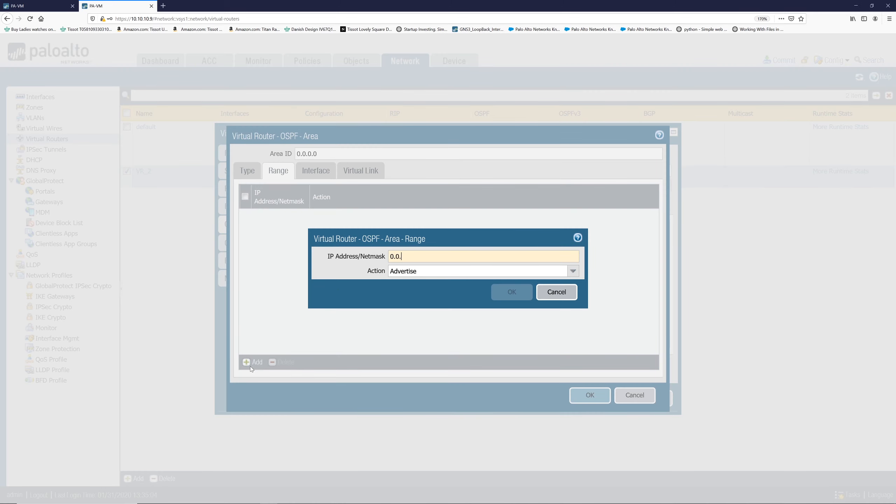
pyautogui.write('0.0.0.0/0')
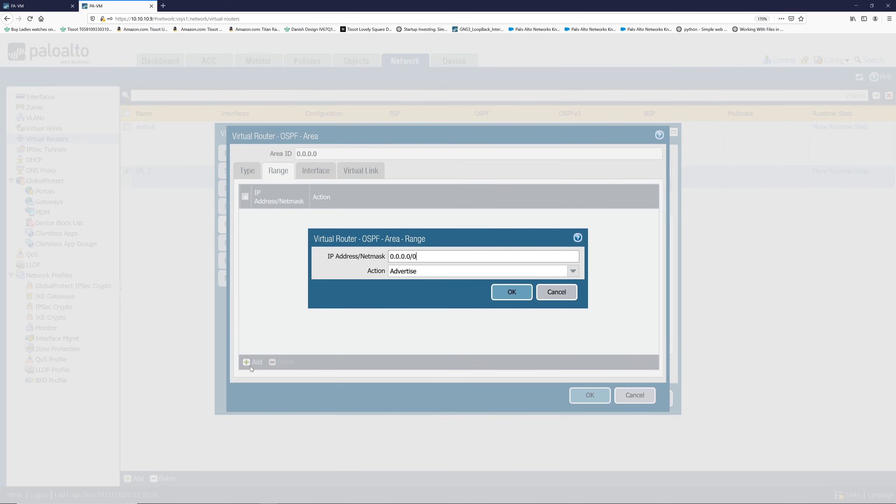
pyautogui.click(506, 298)
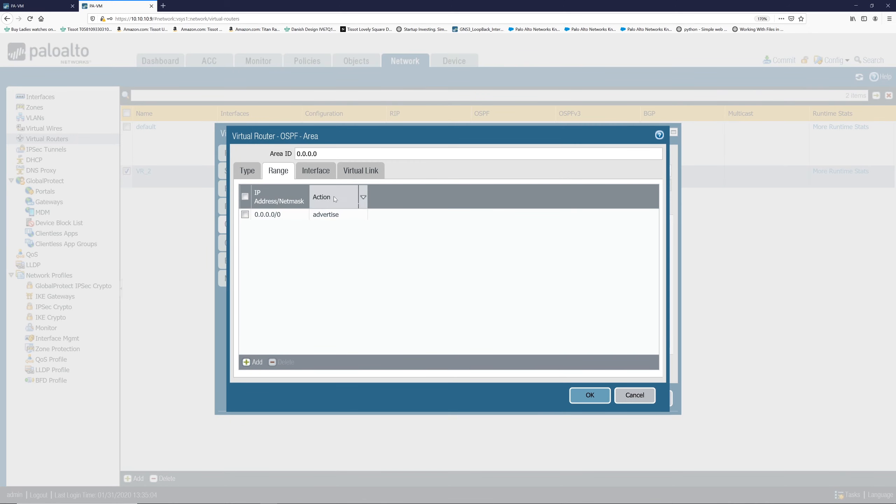
# Add ethernet1/2 as an interface of VR_2's OSPF area 0.0.0.0.
pyautogui.click(314, 175)
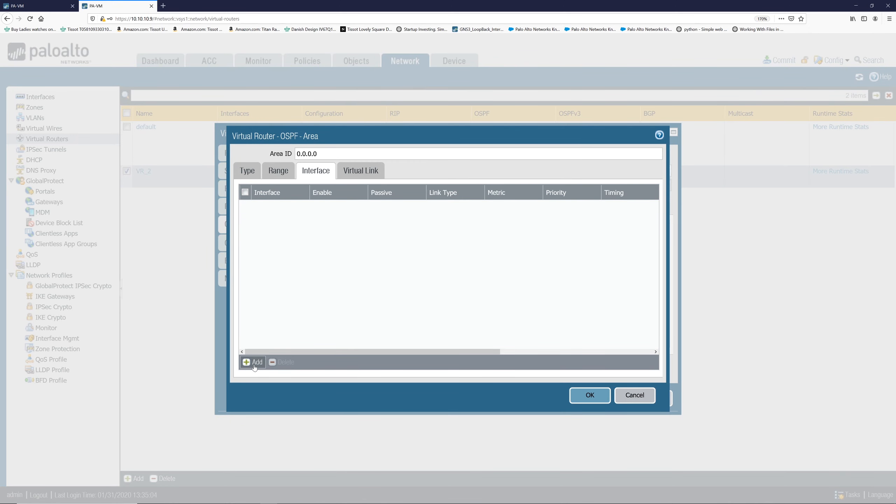
pyautogui.click(252, 362)
pyautogui.click(610, 124)
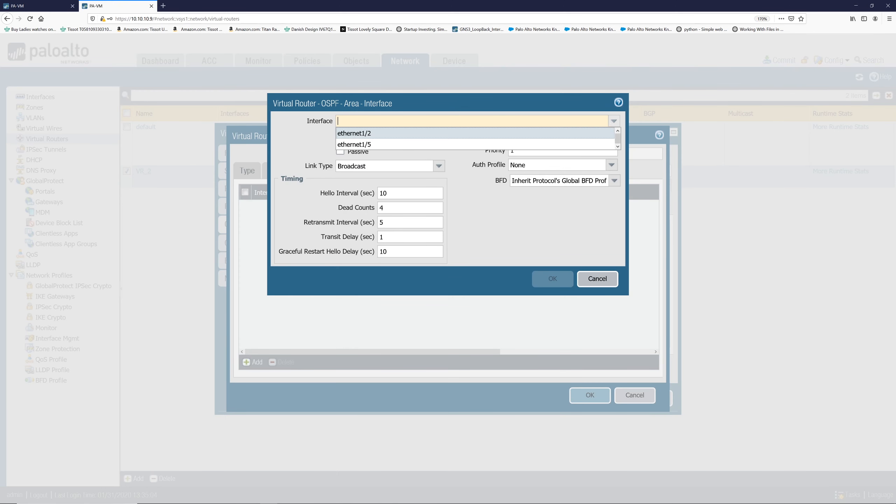
pyautogui.click(580, 136)
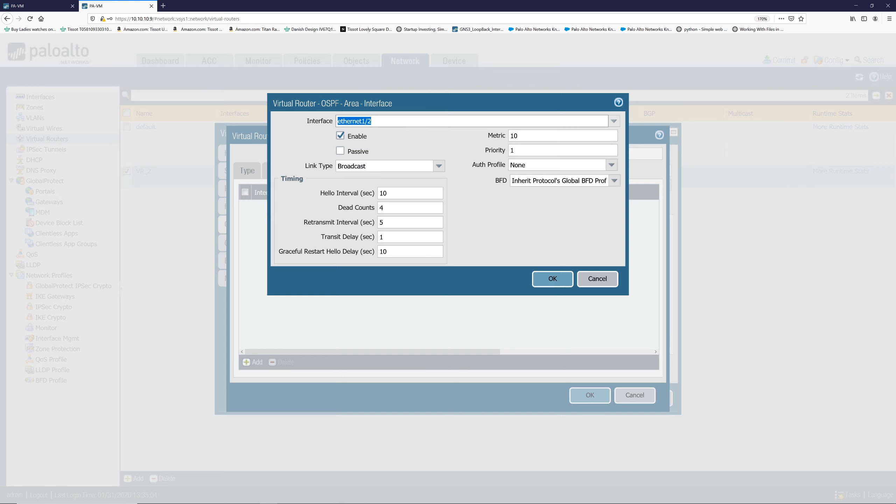
pyautogui.click(553, 280)
# Add ethernet1/5 as an interface of VR_2's OSPF area 0.0.0.0.
pyautogui.click(252, 362)
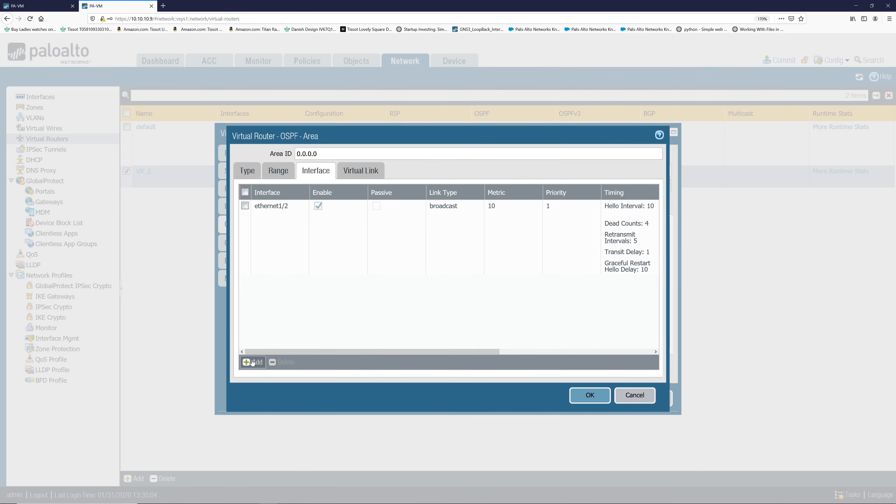
pyautogui.click(615, 122)
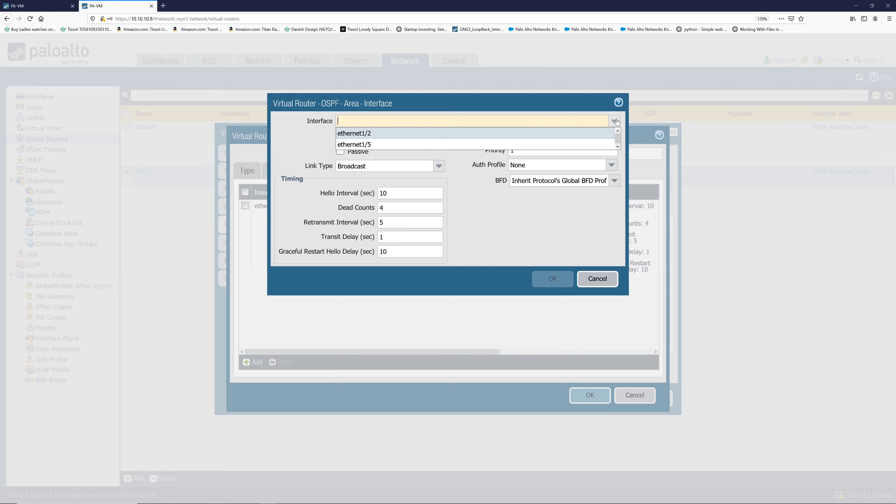
pyautogui.click(557, 145)
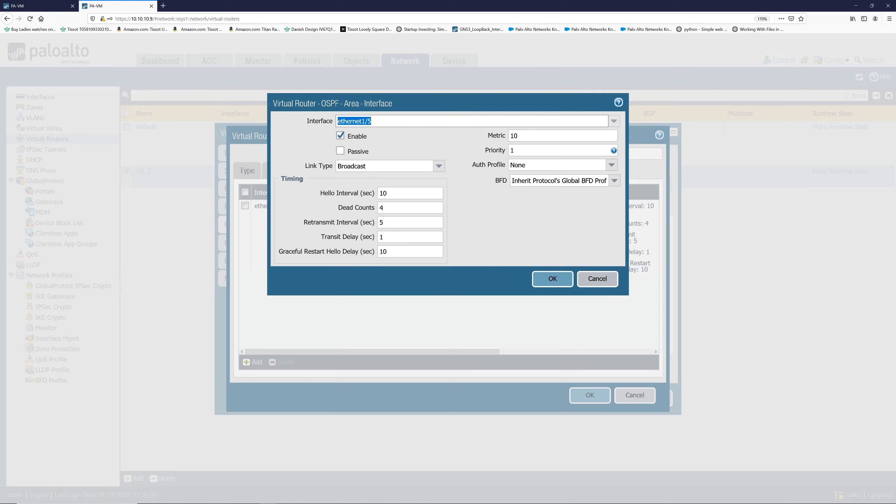
pyautogui.click(553, 281)
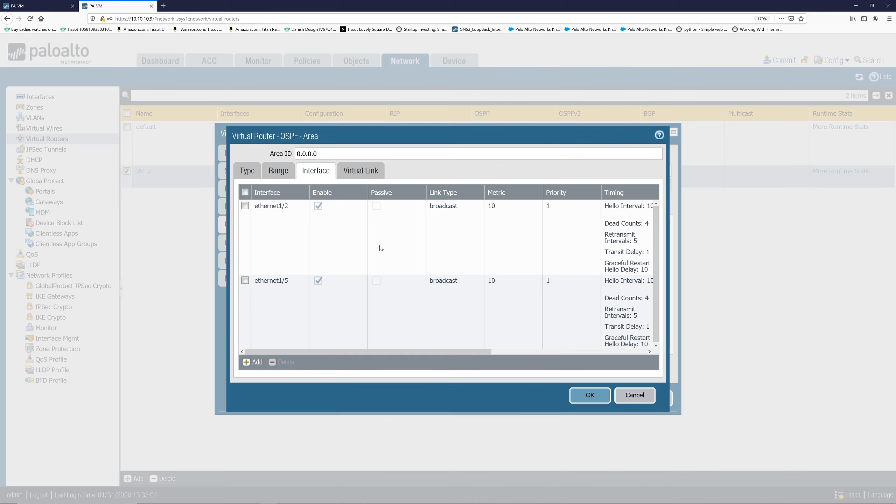
# Set ethernet1/2's OSPF metric to 1, then save the area and the VR_2 virtual router.
pyautogui.click(271, 206)
pyautogui.click(614, 136)
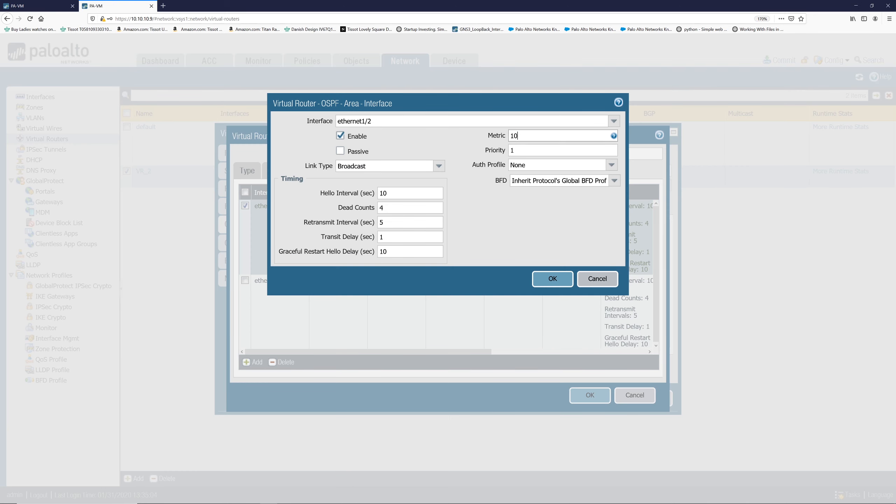
pyautogui.write('1')
pyautogui.click(547, 282)
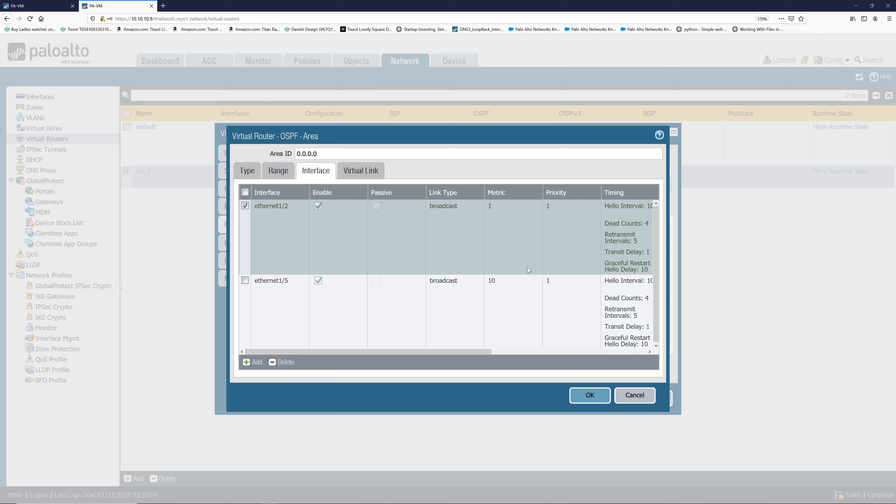
pyautogui.click(583, 395)
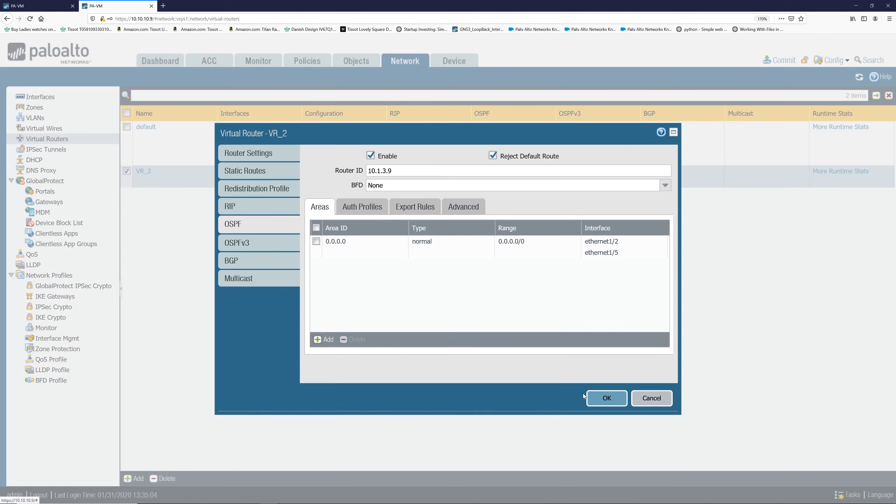
pyautogui.click(599, 398)
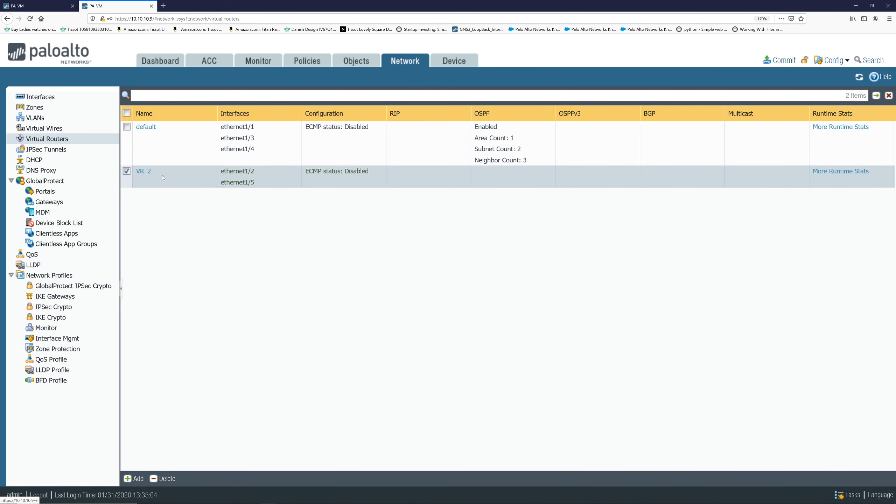
# Enable Allow Redistribute Default Route in VR_2's OSPF export rules and save the router.
pyautogui.click(145, 172)
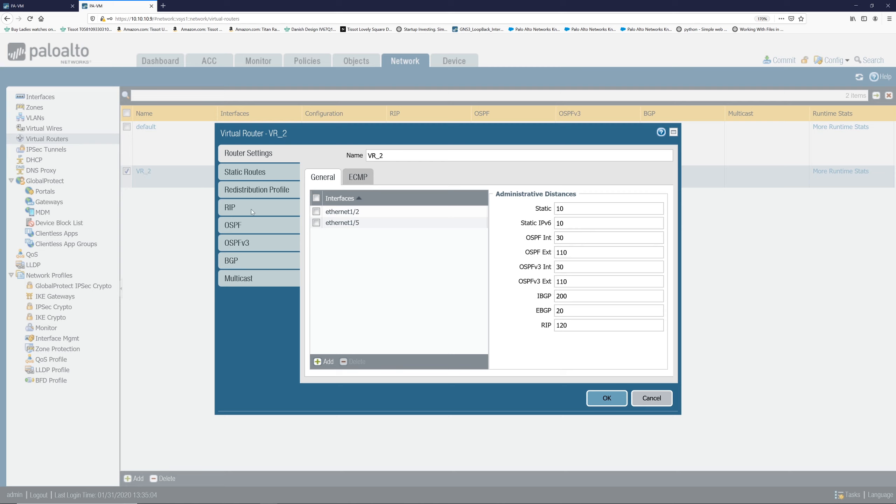
pyautogui.click(265, 224)
pyautogui.click(408, 203)
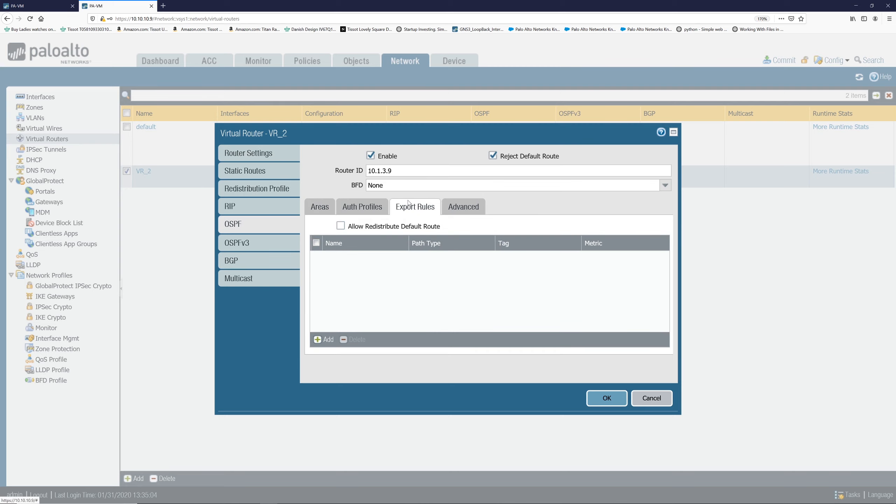
pyautogui.click(341, 226)
pyautogui.click(606, 401)
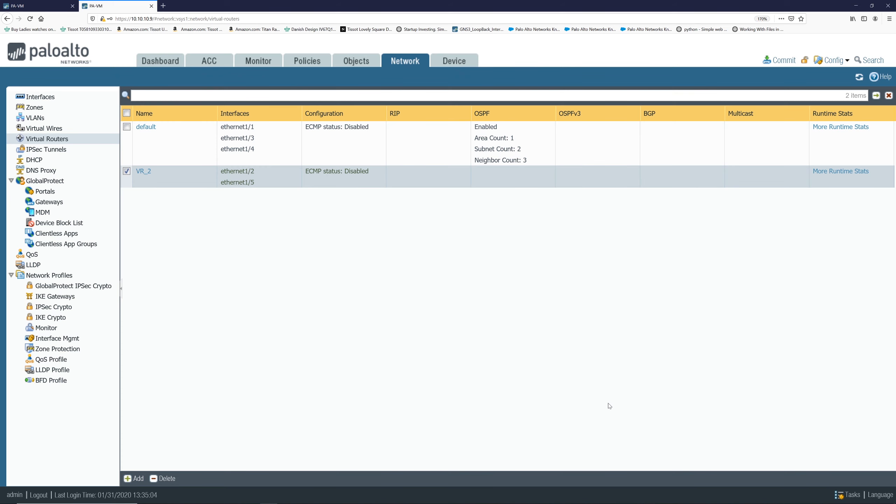
# Commit the configuration to the firewall.
pyautogui.click(779, 60)
pyautogui.click(545, 399)
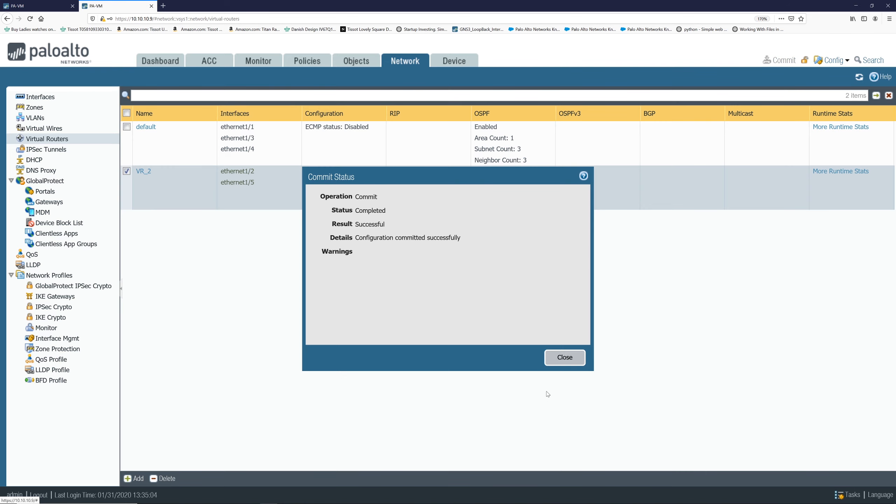
pyautogui.click(563, 360)
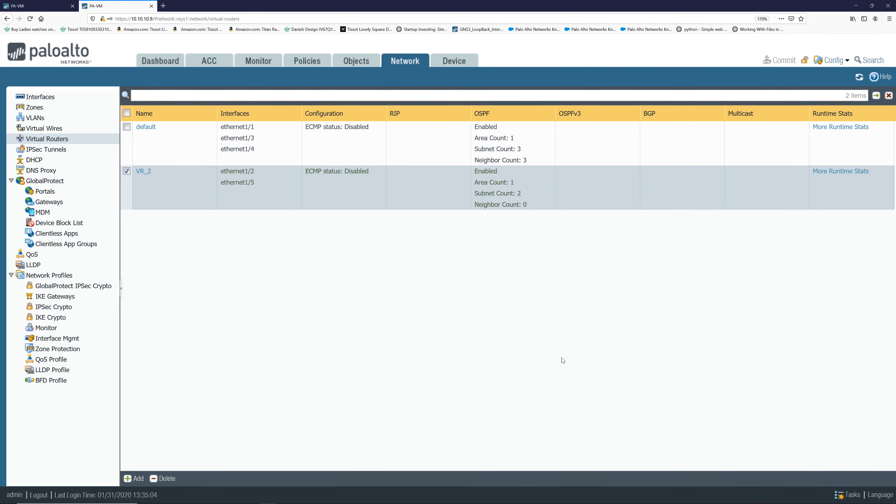
pyautogui.click(860, 78)
pyautogui.click(860, 78)
pyautogui.click(860, 79)
pyautogui.click(859, 78)
# Change ethernet1/2's static IPv4 address to 10.1.3.9/24 and save the interface.
pyautogui.click(61, 101)
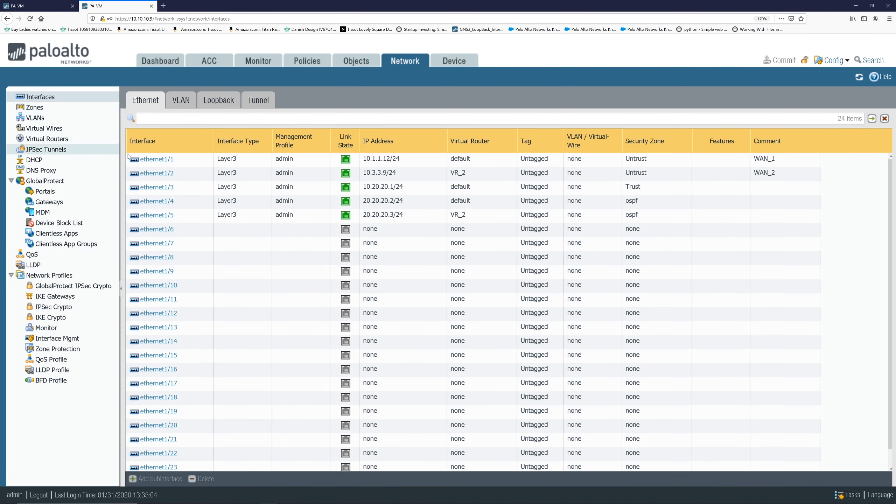
pyautogui.click(149, 176)
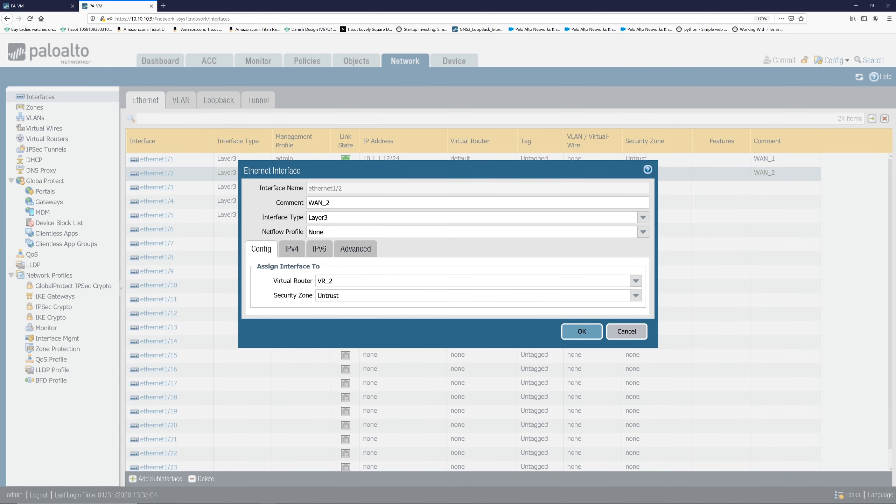
pyautogui.click(295, 251)
pyautogui.click(279, 301)
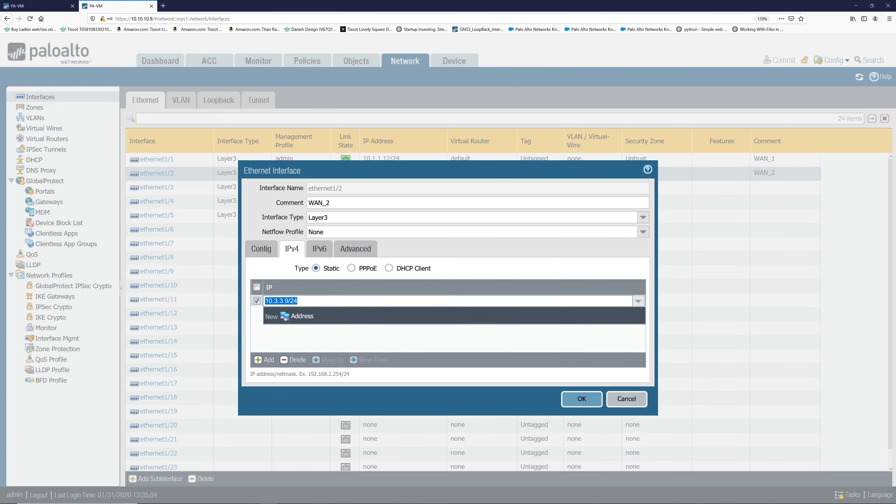
pyautogui.click(288, 301)
pyautogui.press('BackSpace')
pyautogui.write('1')
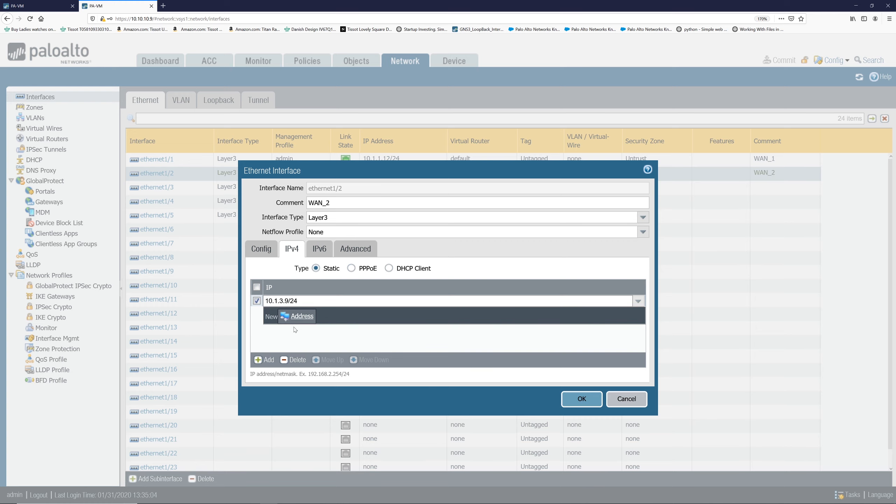
pyautogui.click(297, 334)
pyautogui.click(587, 405)
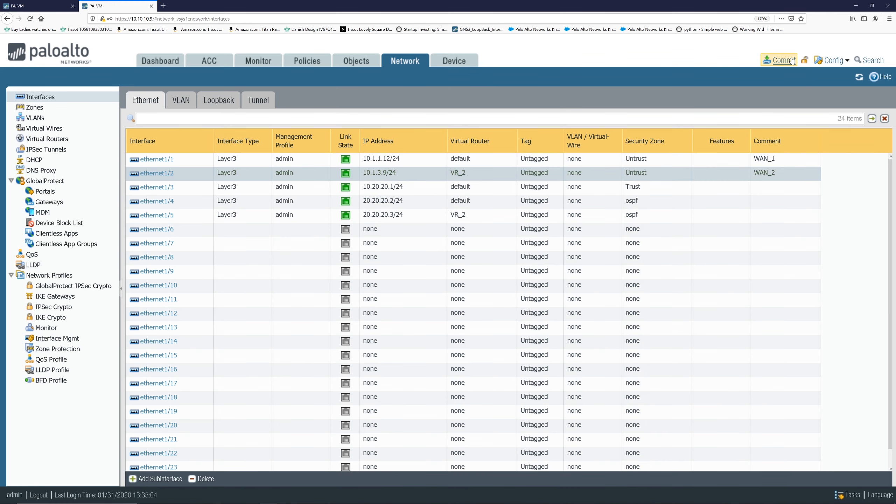
# Commit the interface change to the firewall.
pyautogui.click(783, 60)
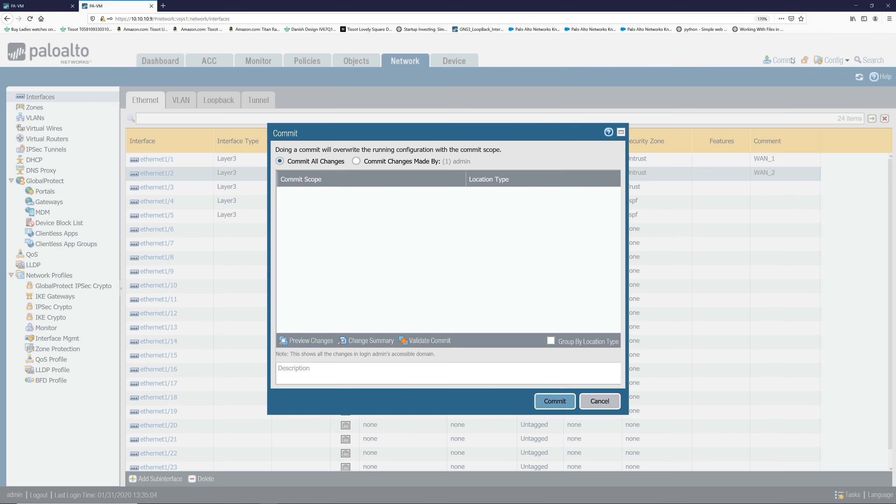
pyautogui.click(558, 403)
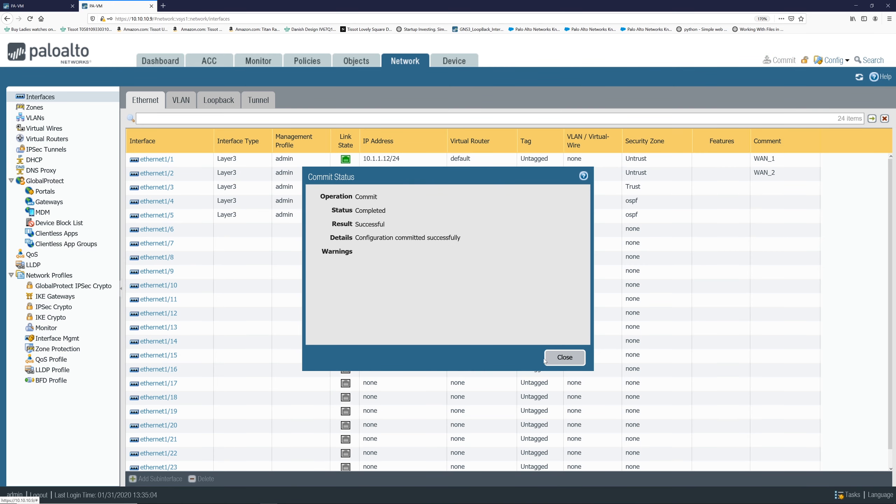
pyautogui.click(551, 360)
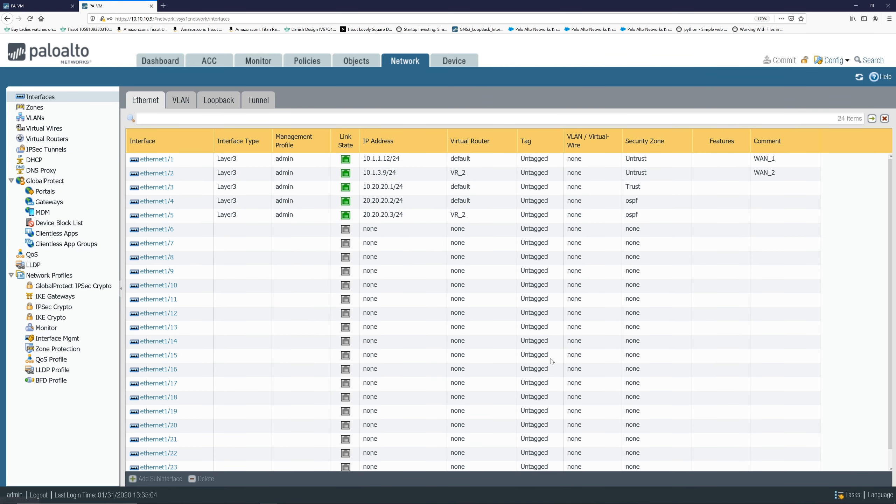
# Examine VR_2's runtime route table, forwarding table, and OSPF neighbors and interfaces.
pyautogui.click(48, 140)
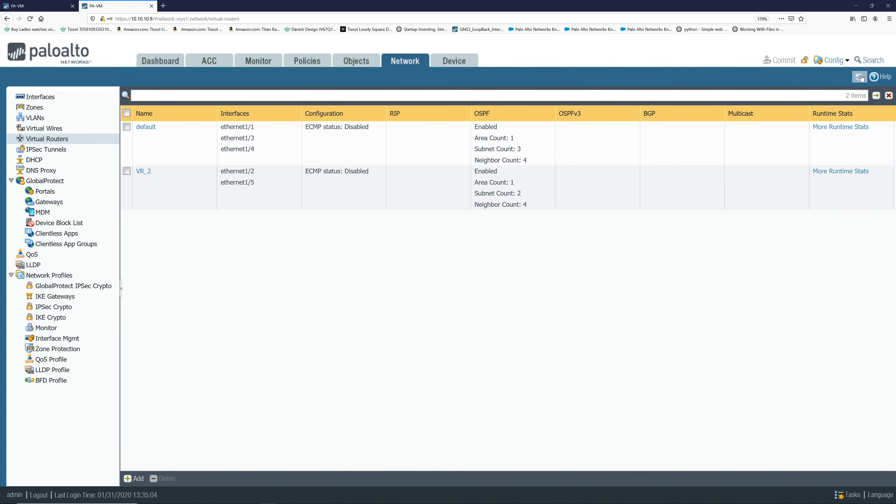
pyautogui.click(859, 77)
pyautogui.click(837, 172)
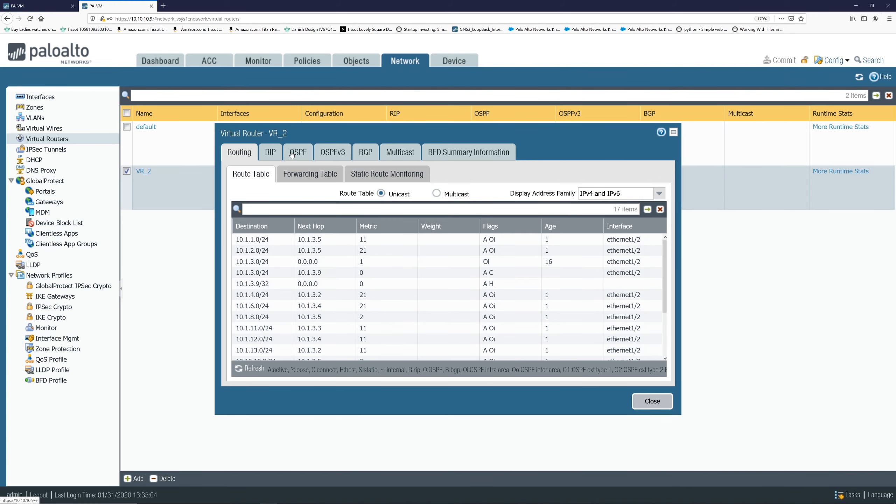
pyautogui.click(296, 172)
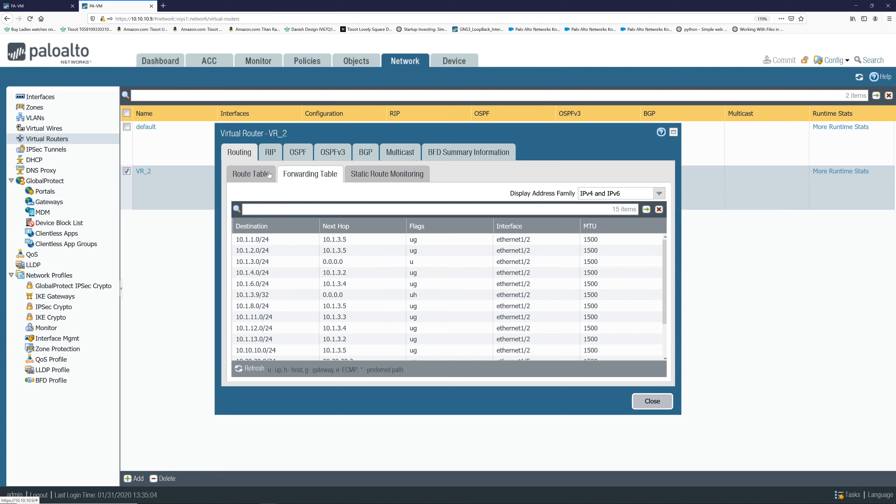
pyautogui.click(379, 173)
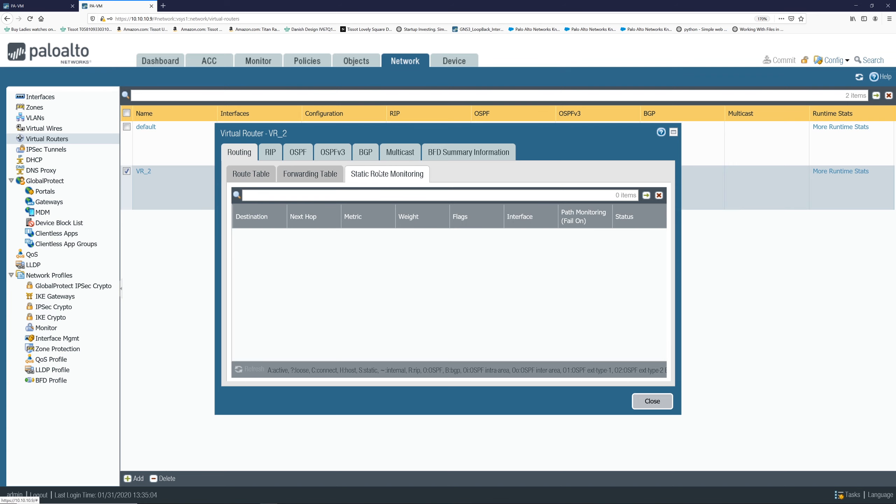
pyautogui.click(297, 151)
pyautogui.click(354, 175)
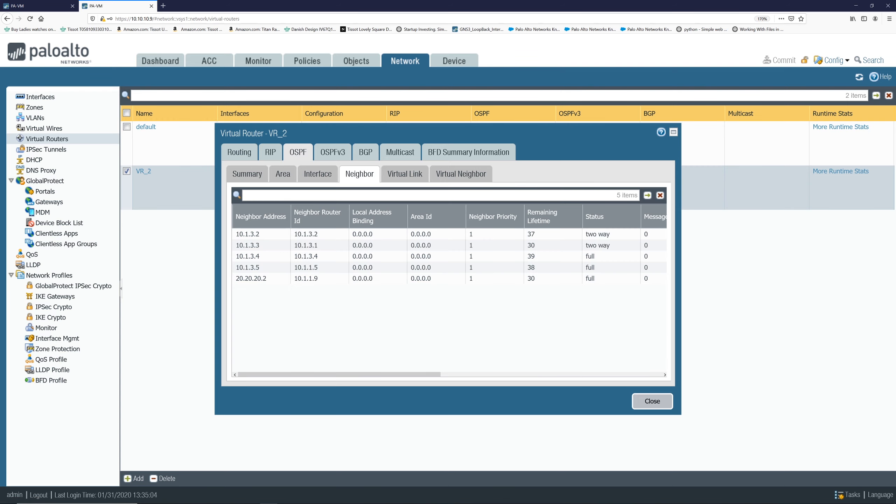
pyautogui.click(311, 169)
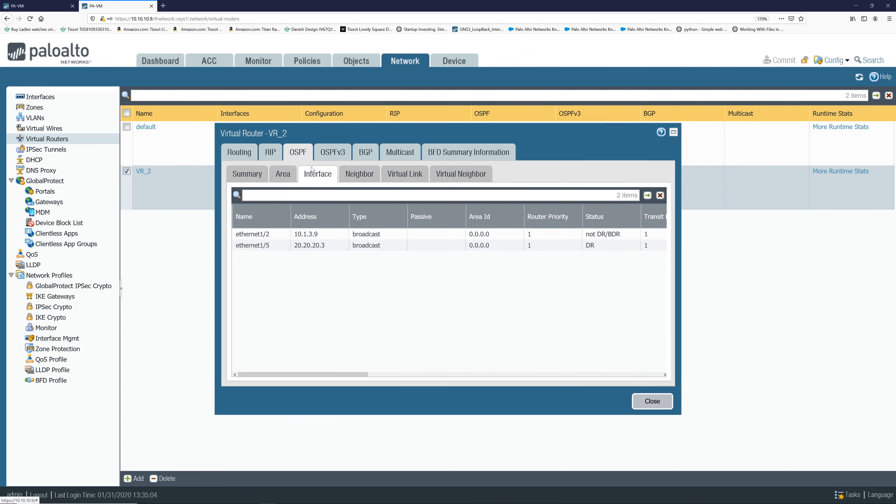
pyautogui.click(243, 154)
pyautogui.click(246, 172)
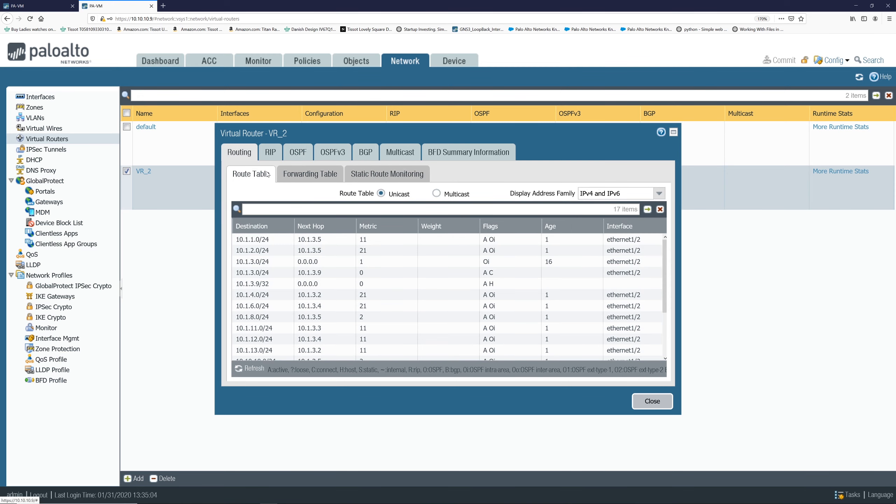
pyautogui.click(306, 175)
pyautogui.click(647, 403)
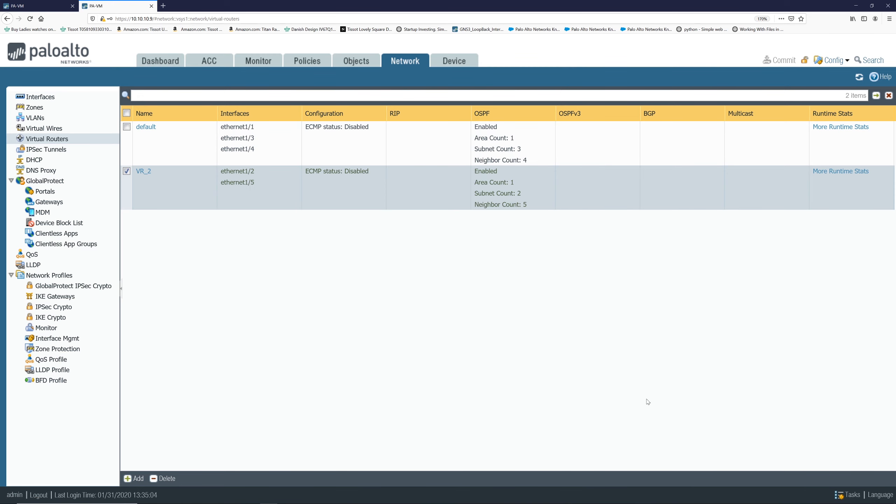
# Examine the default router's runtime forwarding table, OSPF summary and OSPF neighbors.
pyautogui.click(816, 129)
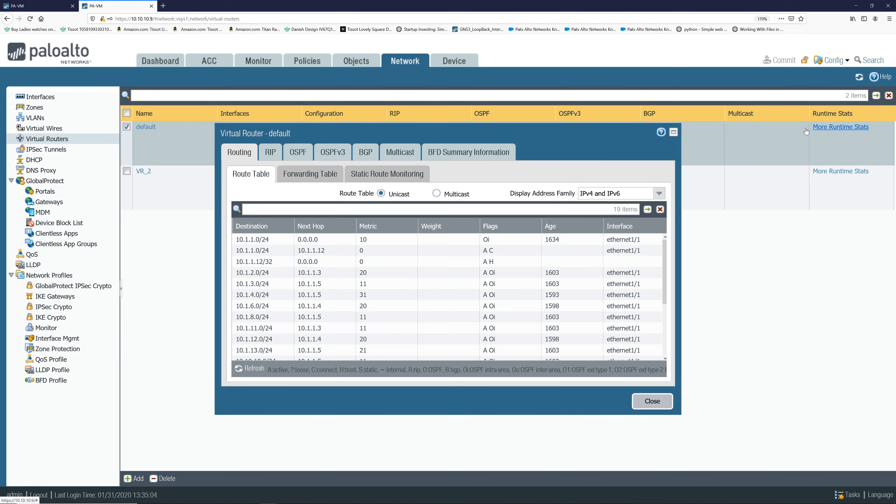
pyautogui.click(302, 176)
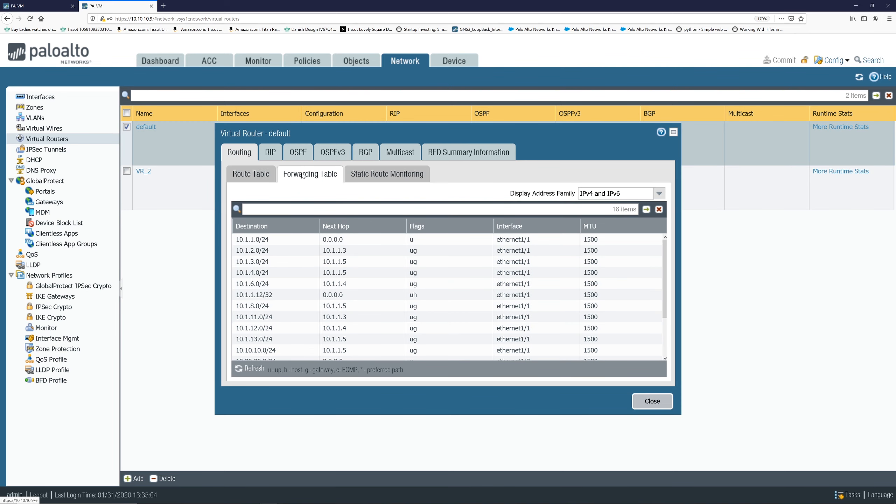
pyautogui.click(301, 152)
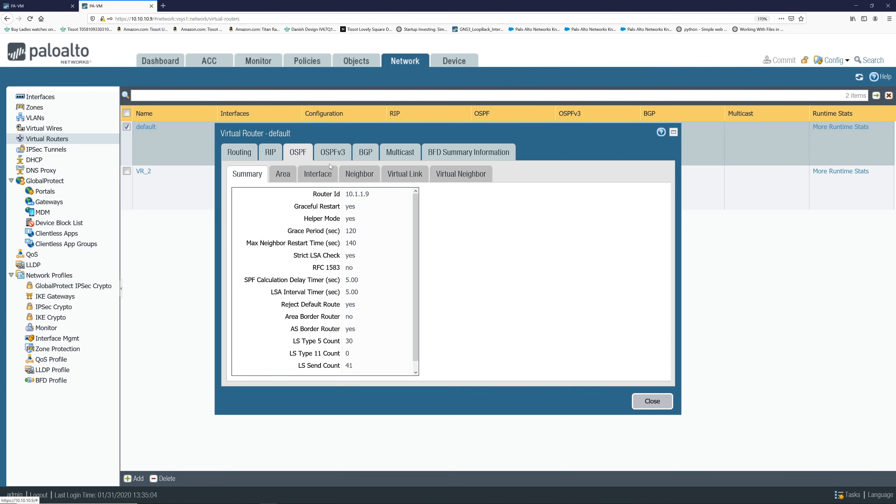
pyautogui.click(365, 178)
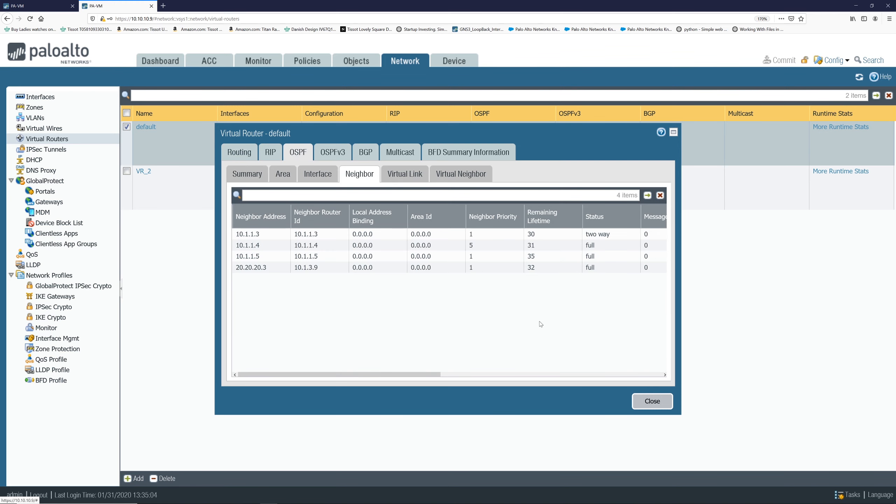
pyautogui.click(663, 405)
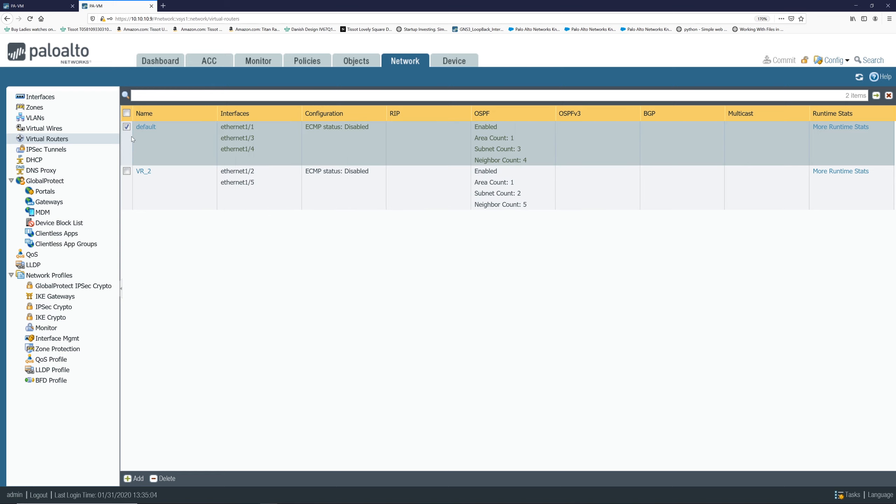
# Add a static route named default-to-VR_2 on the default router with destination 0.0.0.0/0.
pyautogui.click(152, 127)
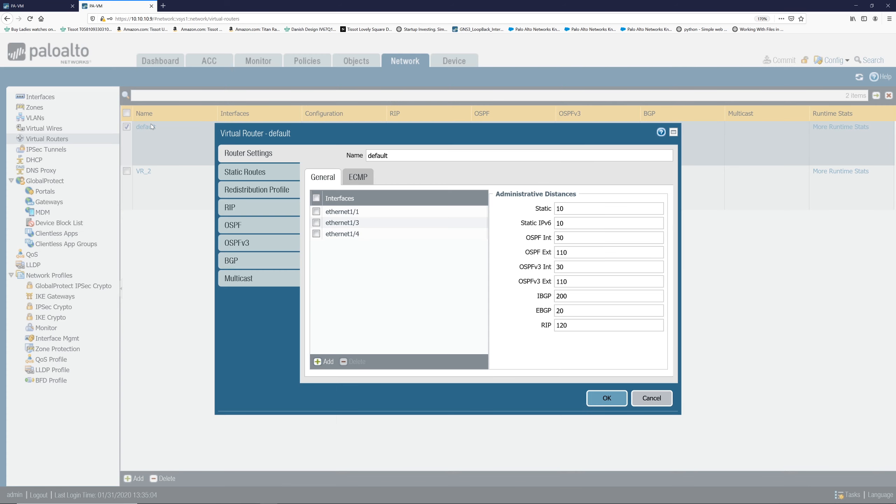
pyautogui.click(241, 172)
pyautogui.click(321, 364)
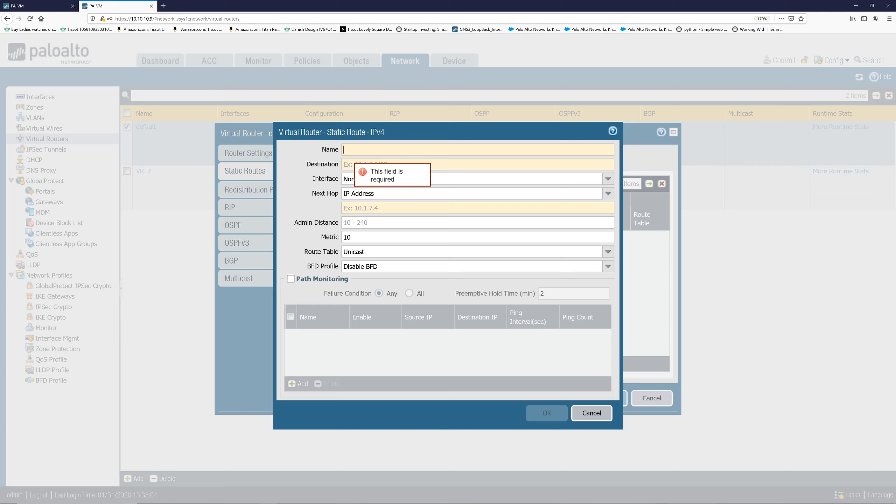
pyautogui.write('default')
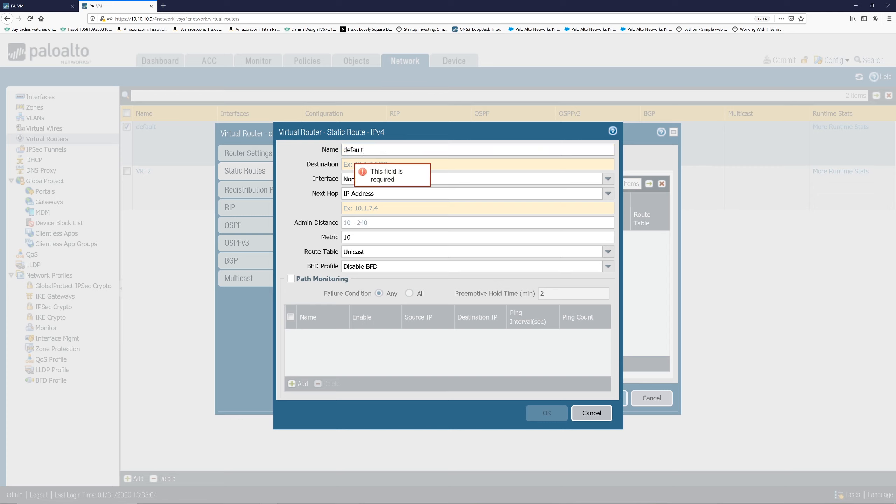
pyautogui.write('-to-VR')
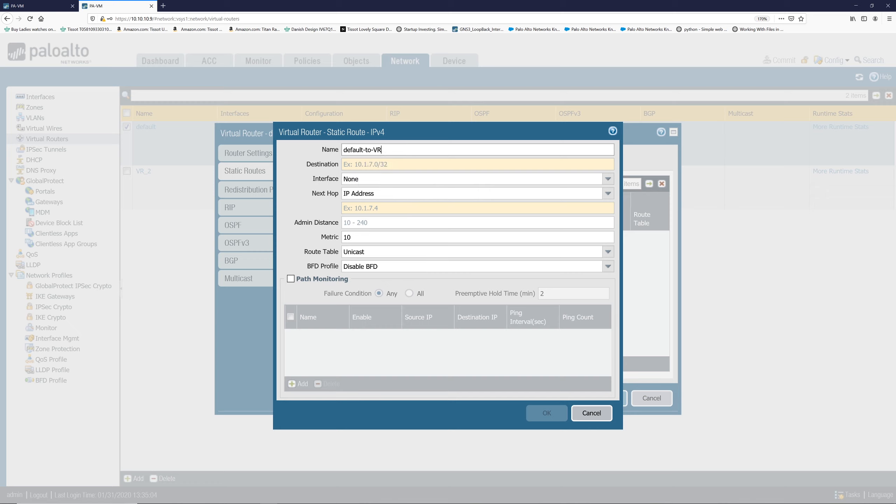
pyautogui.write('_2')
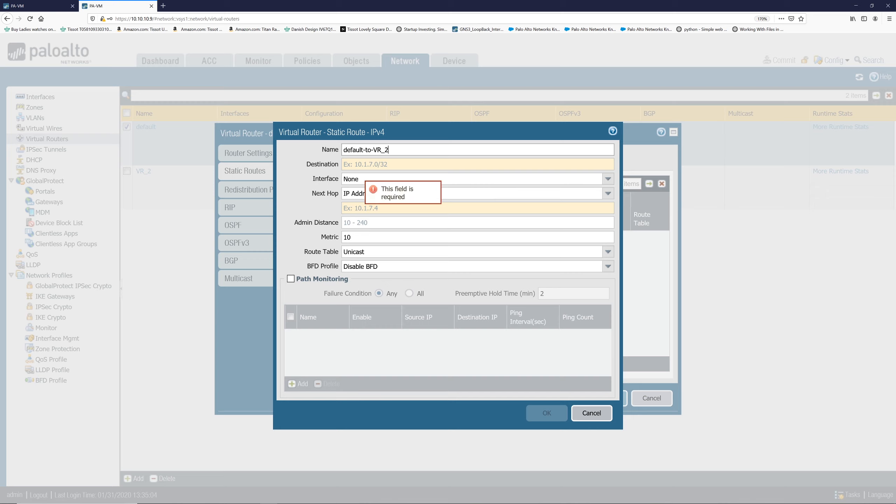
pyautogui.click(356, 167)
pyautogui.write('0.0.0.0')
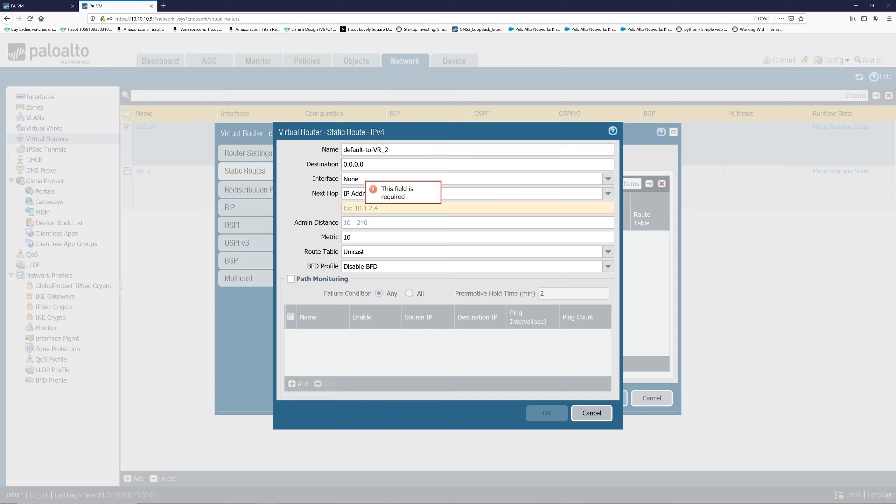
pyautogui.write('/0')
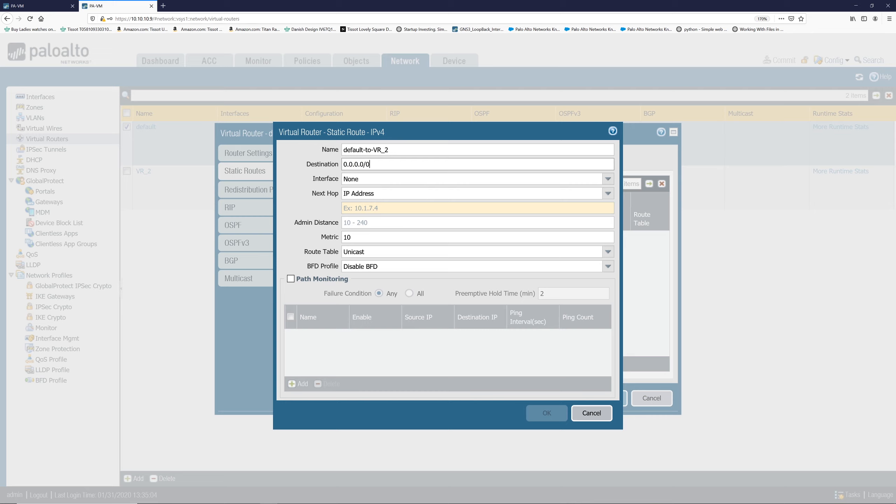
# Set the route's interface to ethernet1/4 and next hop to Next VR VR_2, then save the route and router.
pyautogui.click(608, 179)
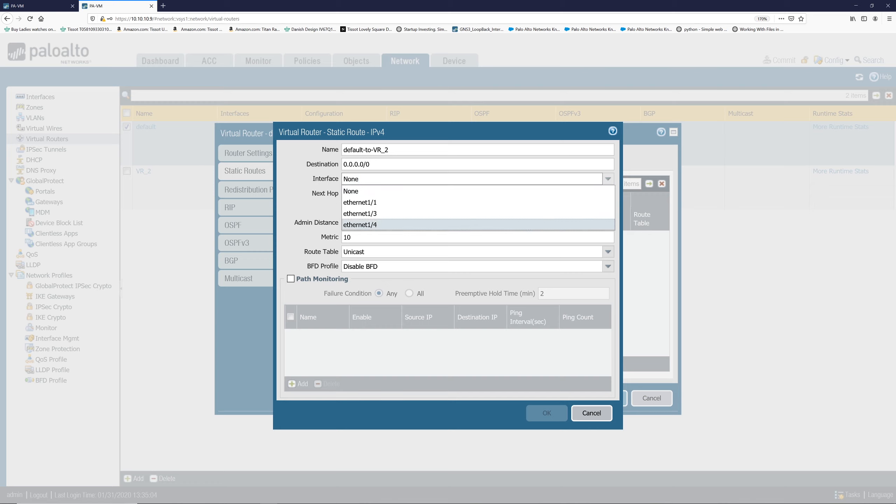
pyautogui.click(525, 226)
pyautogui.click(608, 194)
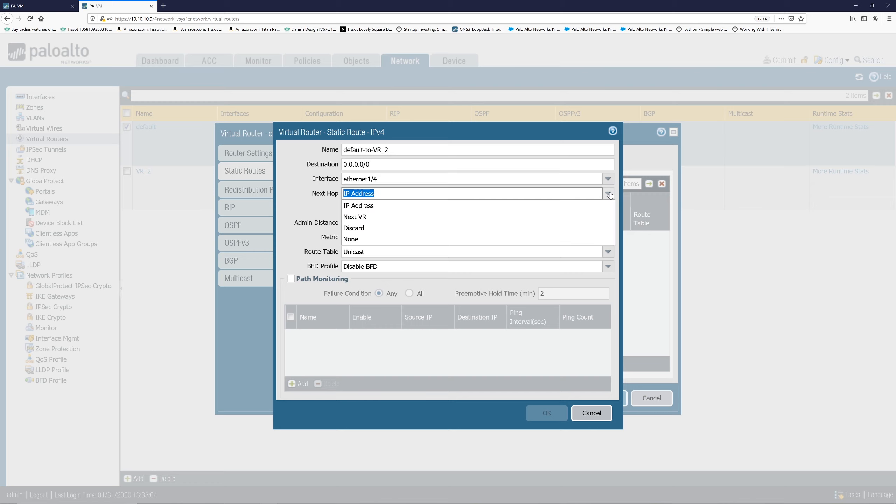
pyautogui.click(515, 218)
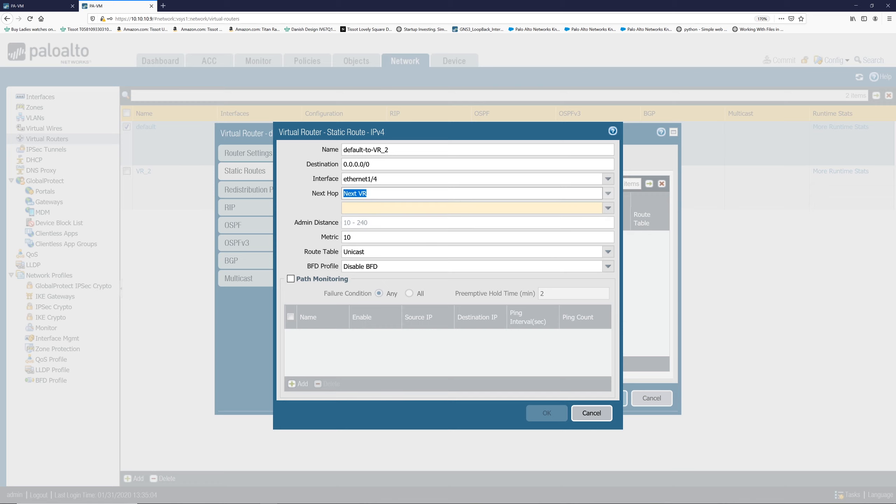
pyautogui.click(608, 208)
pyautogui.click(596, 221)
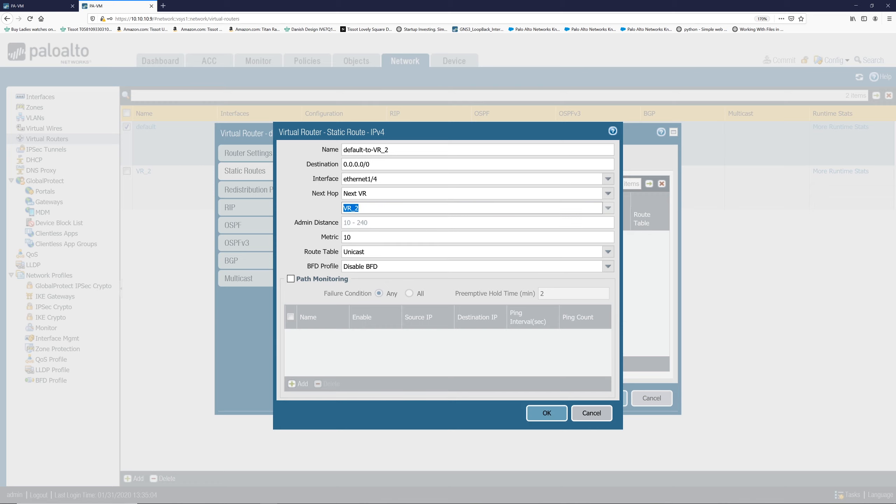
pyautogui.click(563, 419)
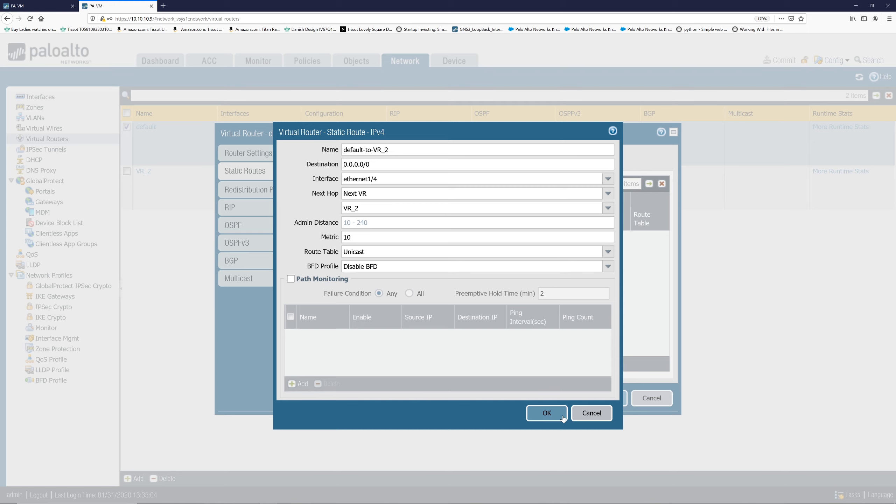
pyautogui.click(606, 400)
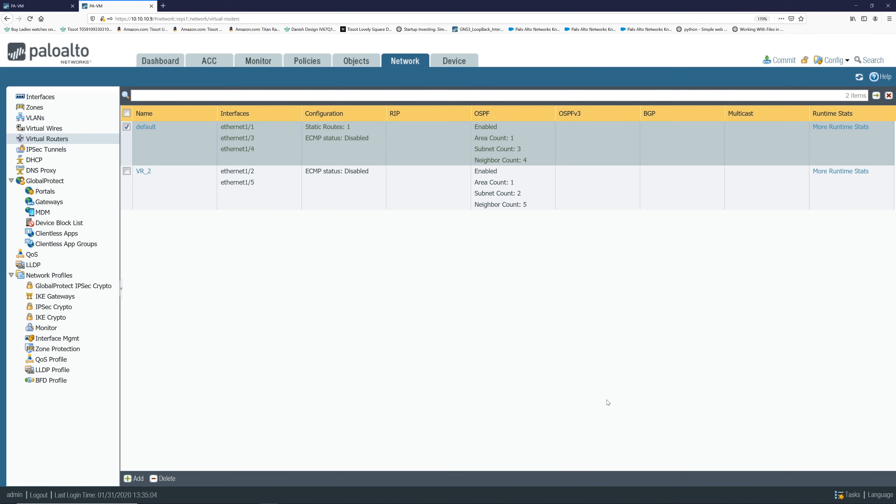
# Commit the static route configuration to the firewall.
pyautogui.click(794, 61)
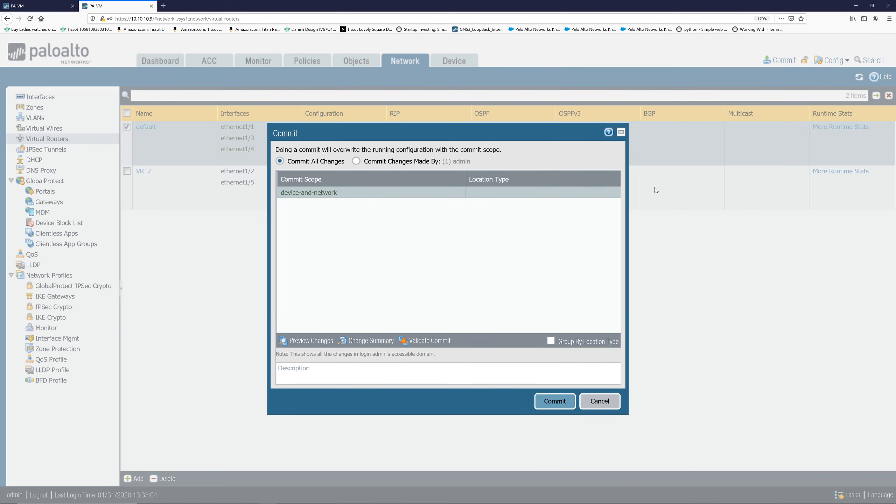
pyautogui.click(555, 406)
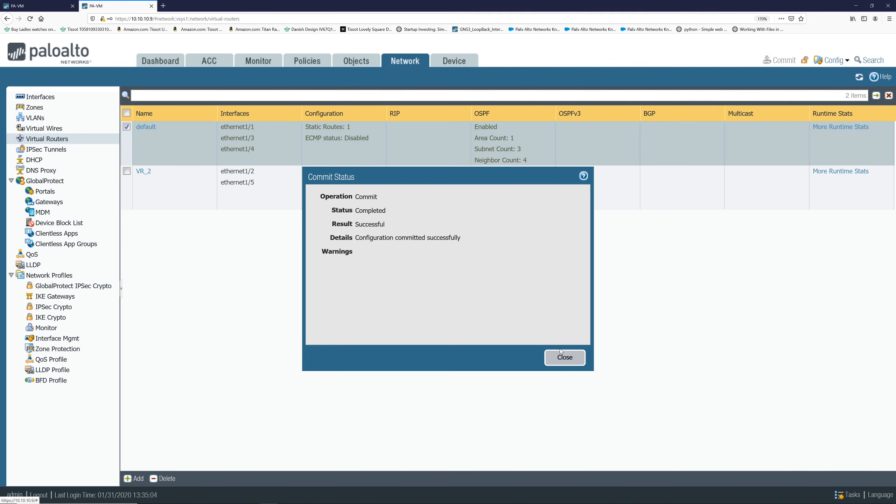
pyautogui.click(559, 359)
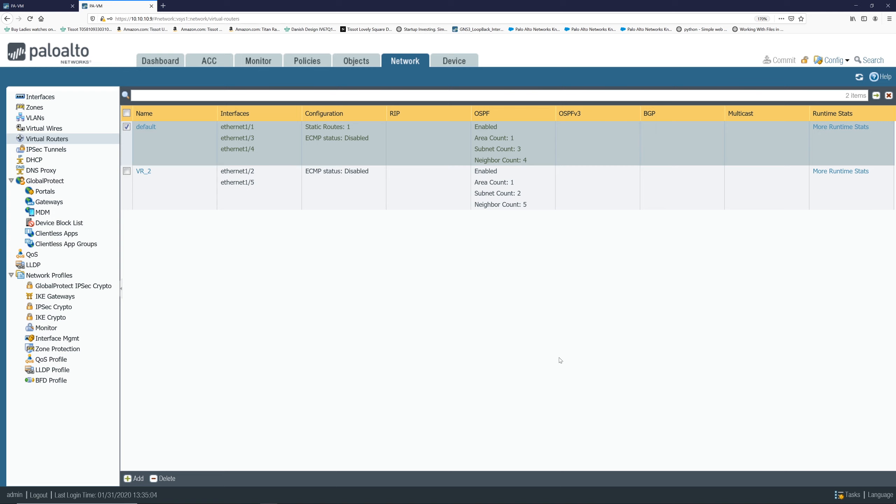